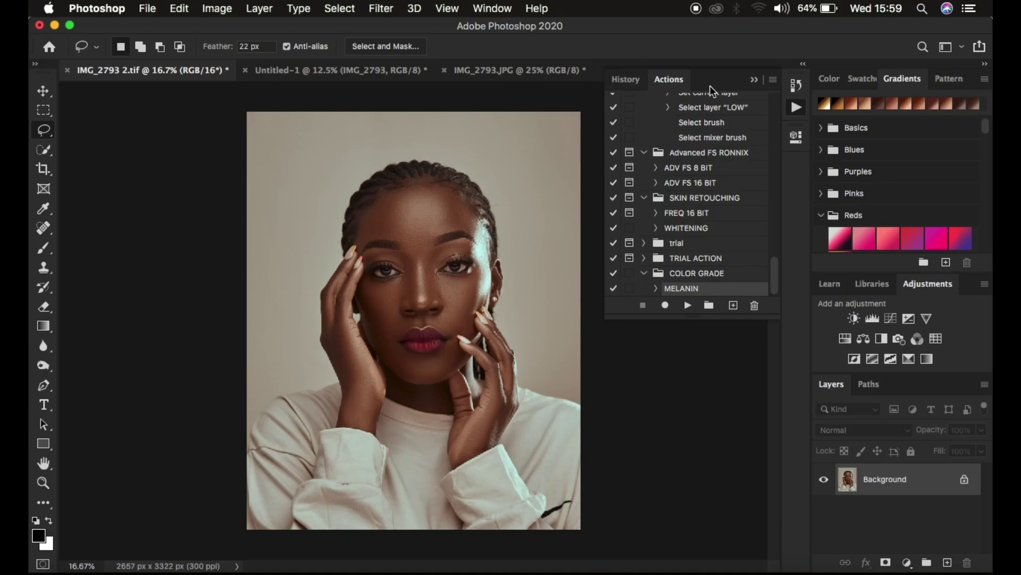
Play the MELANIN action from the COLOR GRADE set on the portrait
left_click(754, 81)
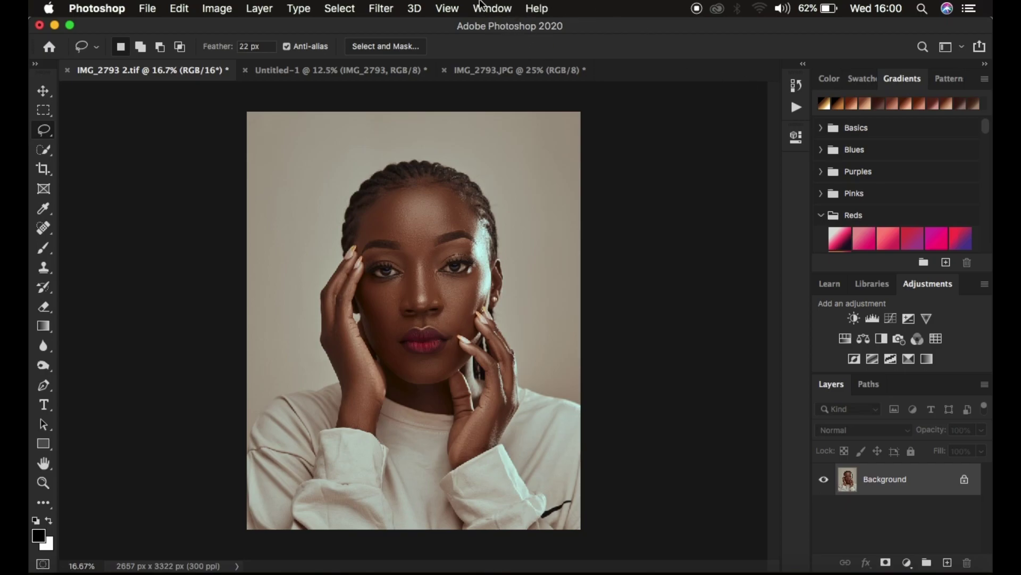
left_click(483, 9)
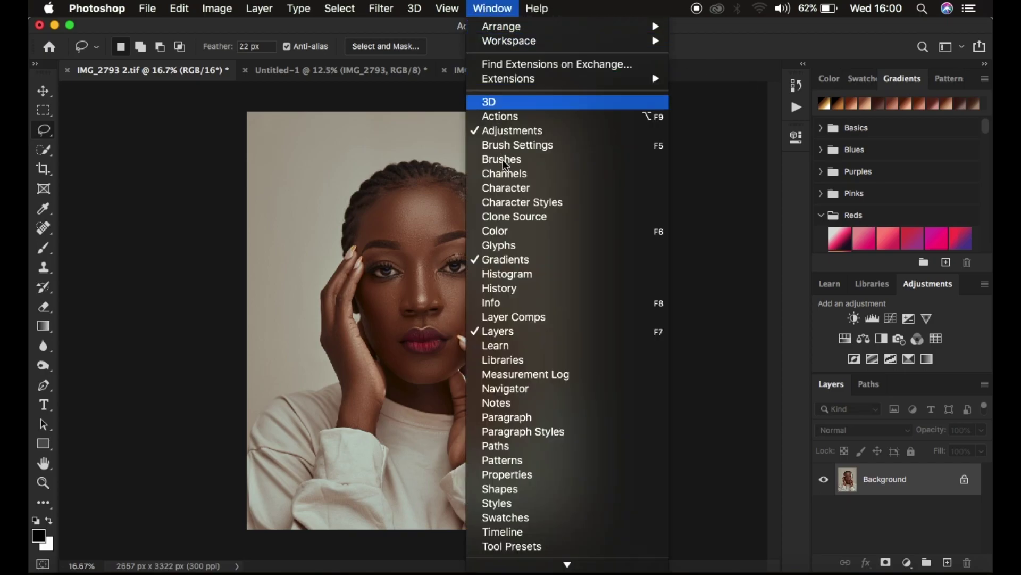
left_click(506, 121)
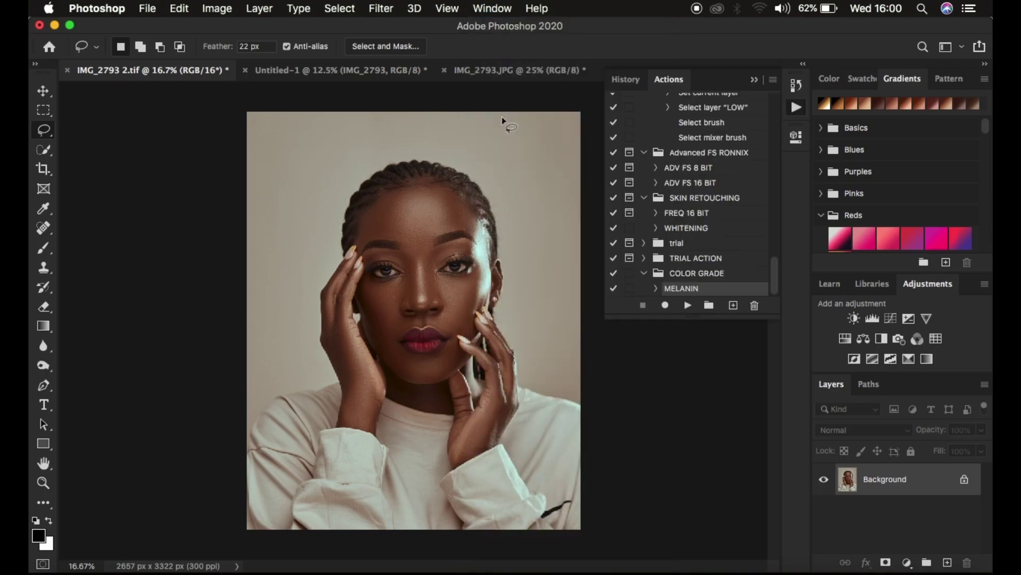
left_click(688, 307)
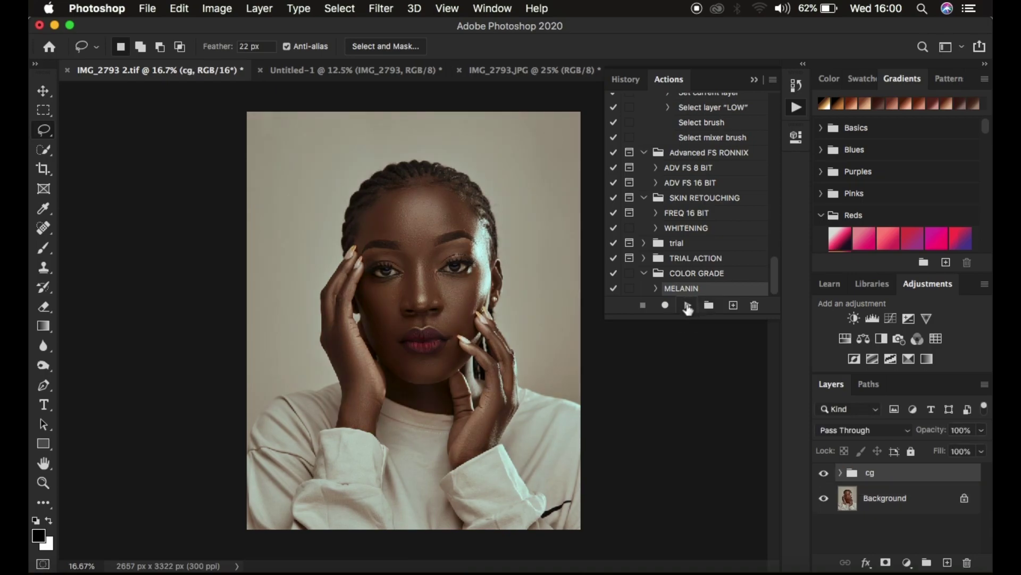
Compare the portrait with the cg group hidden and shown, and lower the group's opacity to 86%
left_click(755, 81)
left_click(824, 474)
left_click(824, 474)
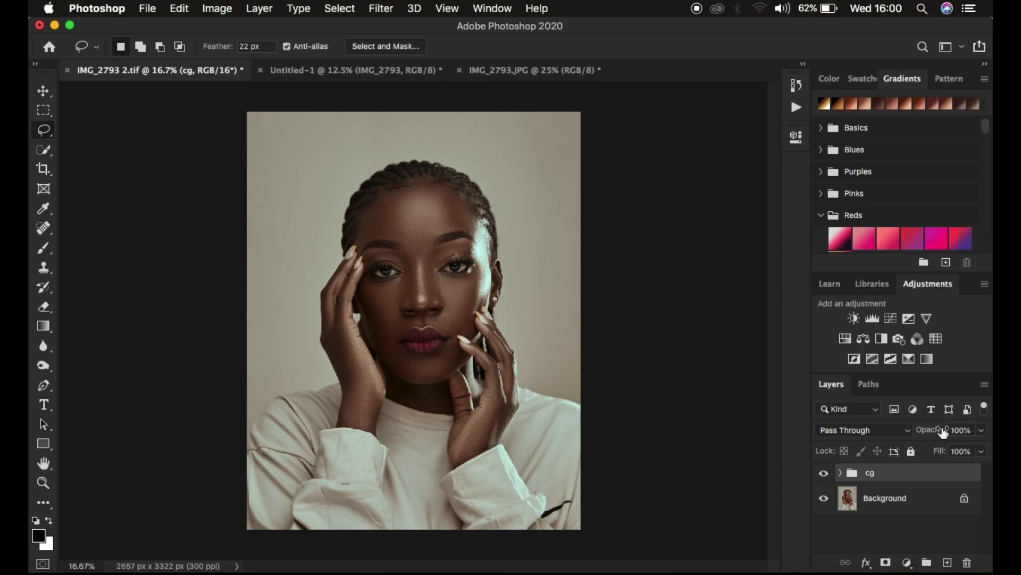
left_click_drag(939, 433, 928, 433)
Look through the adjustment layers inside the cg group and return the document to its Background layer only
left_click(842, 473)
scroll(926, 492, "down", 3)
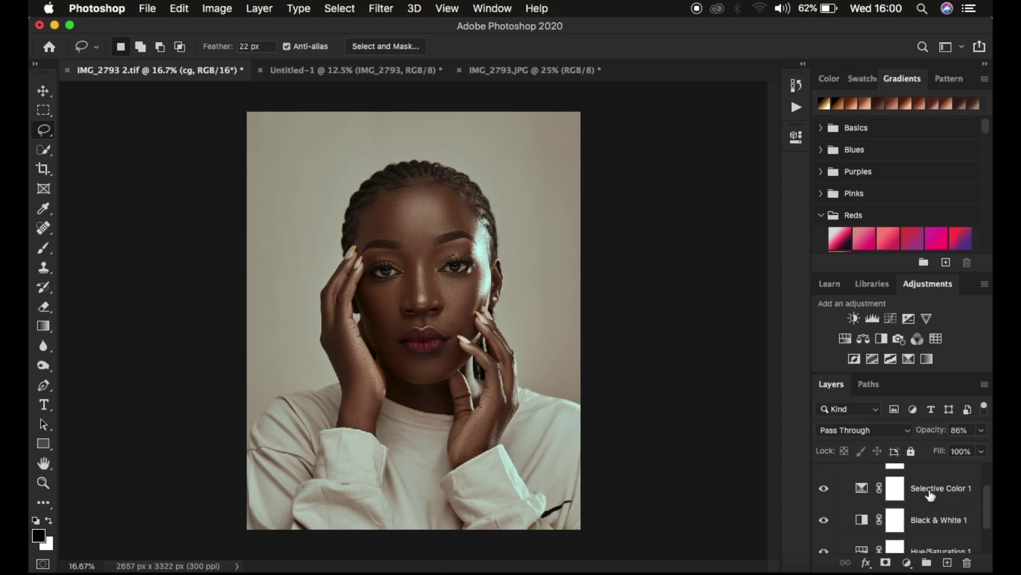
left_click(863, 505)
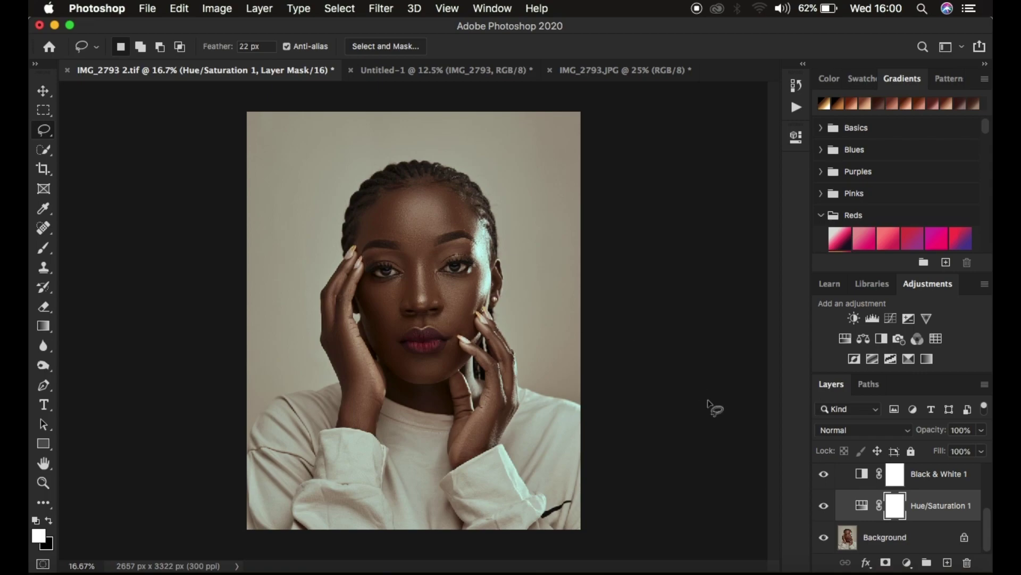
scroll(923, 506, "up", 3)
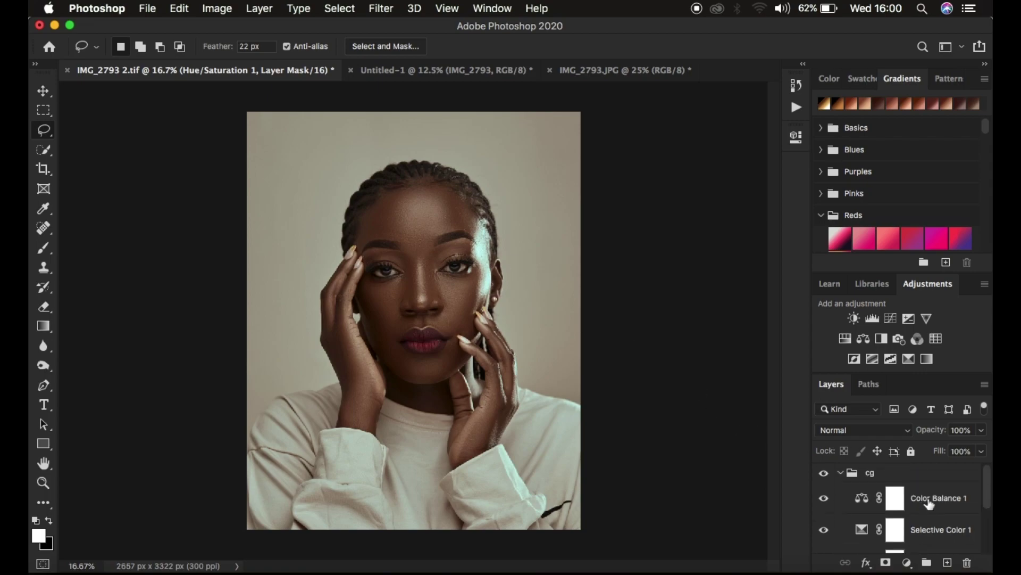
left_click(899, 476)
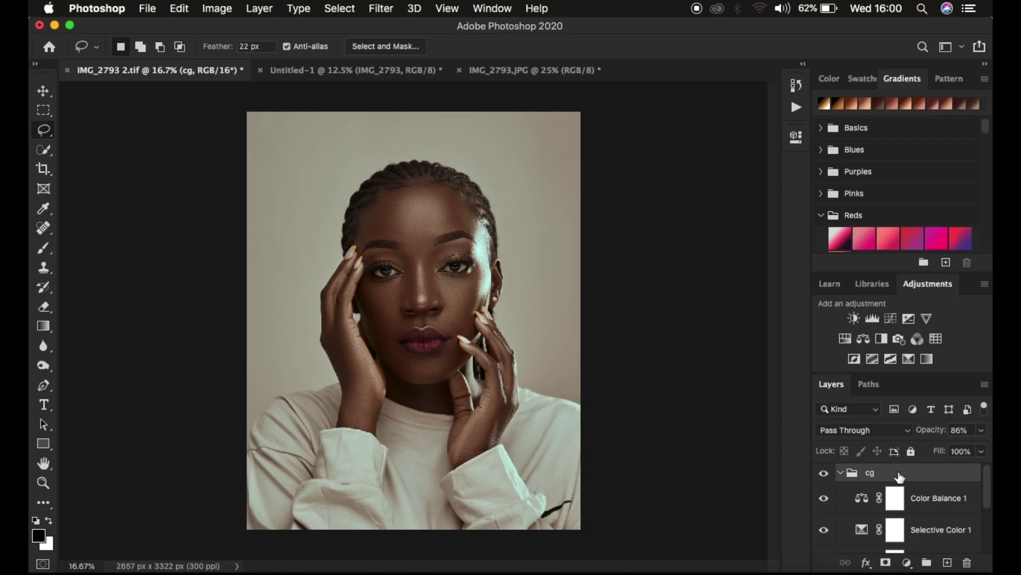
key("super+shift+e")
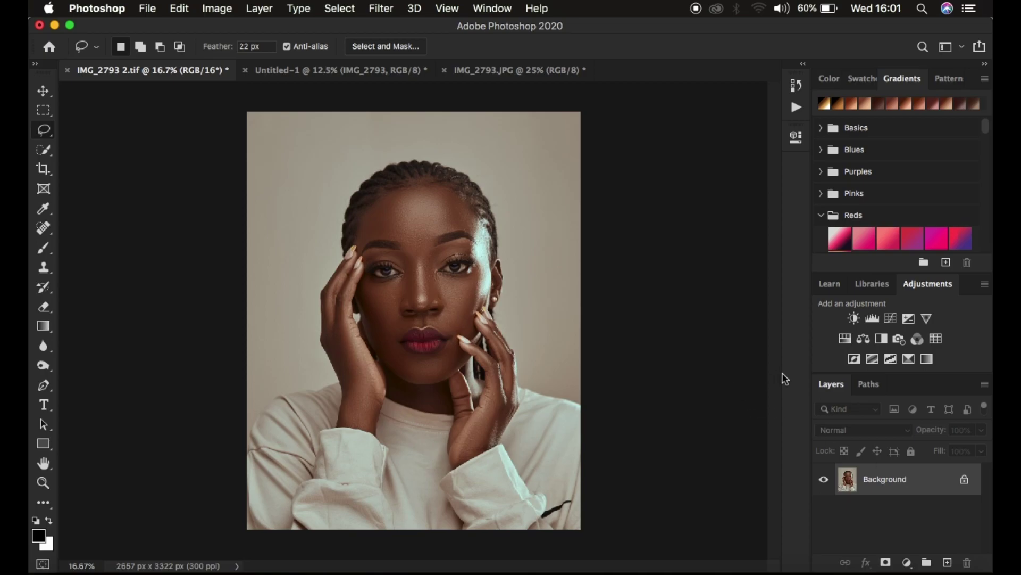
Create a new action set named COLOR GRADE ACTIONS
left_click(478, 10)
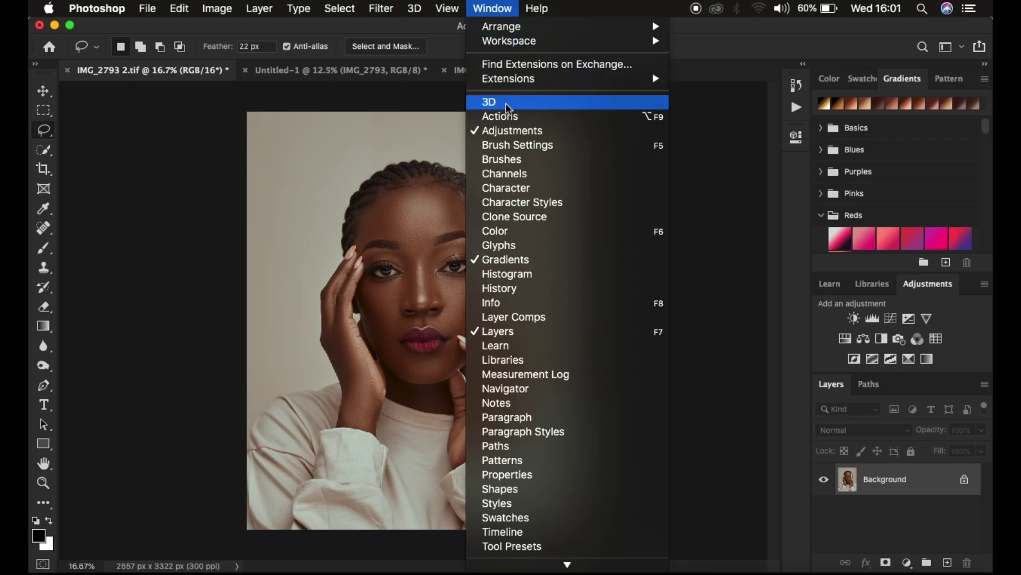
left_click(504, 118)
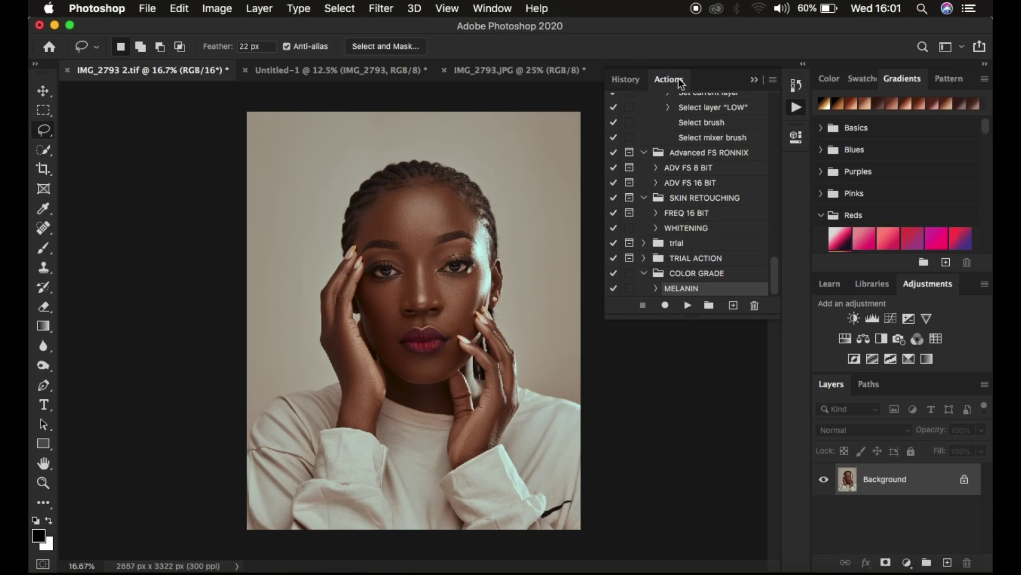
left_click(709, 306)
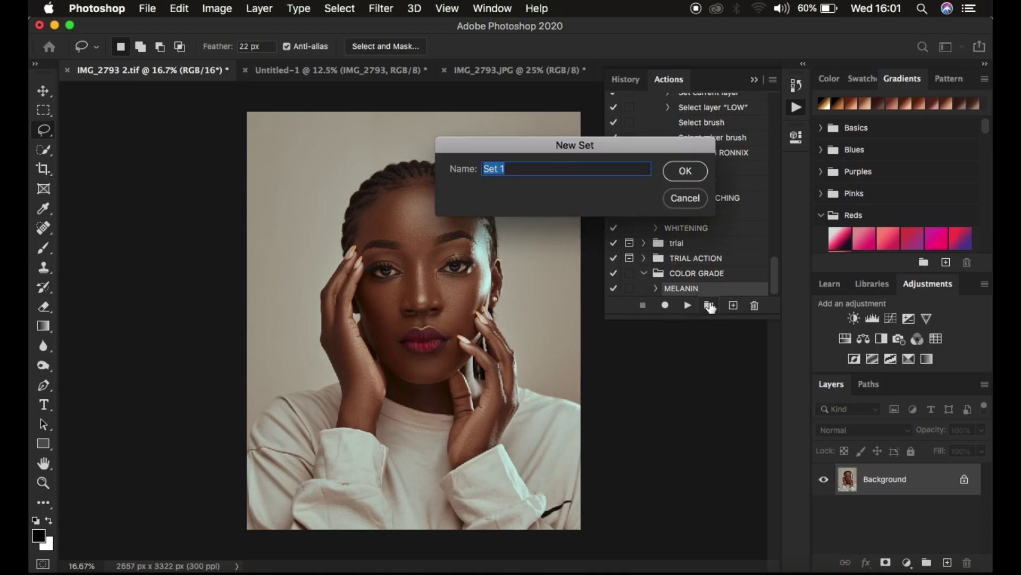
type("COLOR GRADE AC")
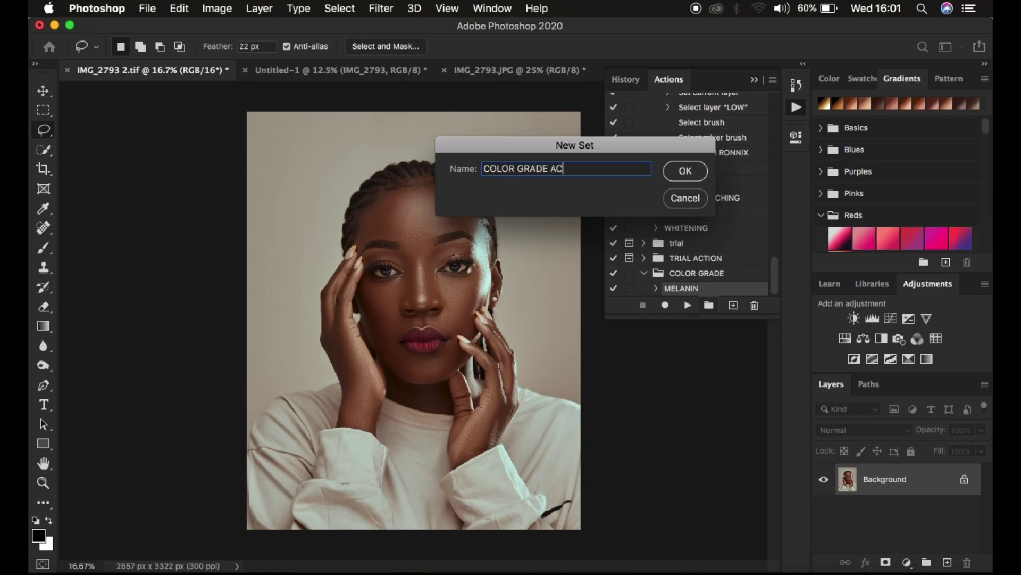
type("TIONS")
left_click(682, 180)
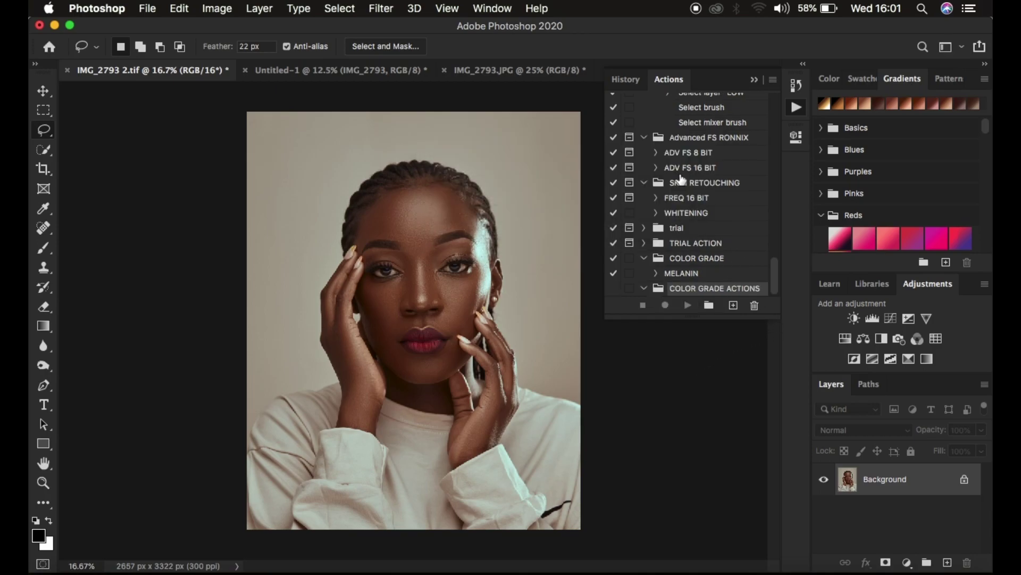
Start recording a new action named "melanin action" in the COLOR GRADE ACTIONS set, with function key Shift+Command+F9 and the color Green
left_click(733, 307)
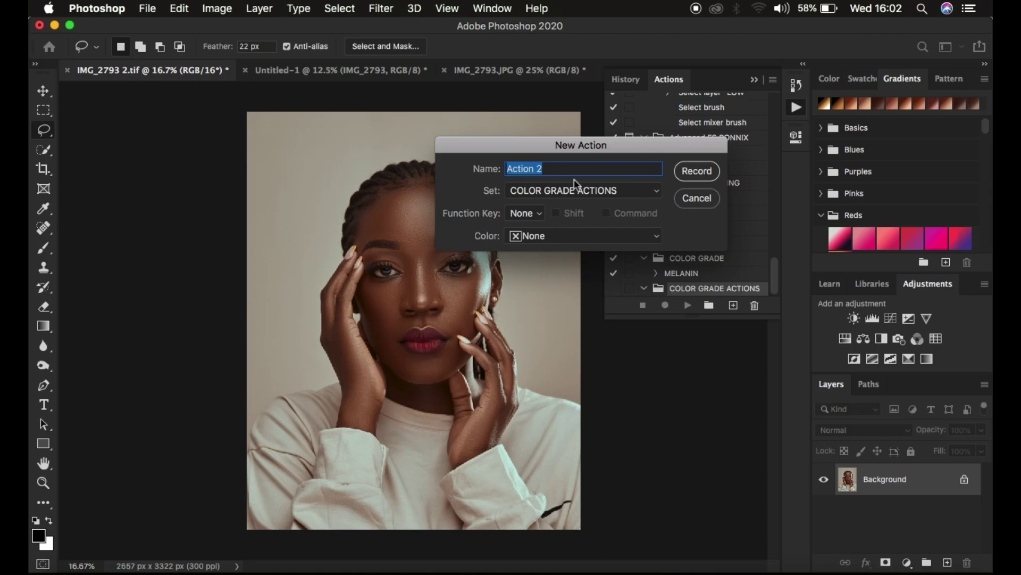
type("melanin action")
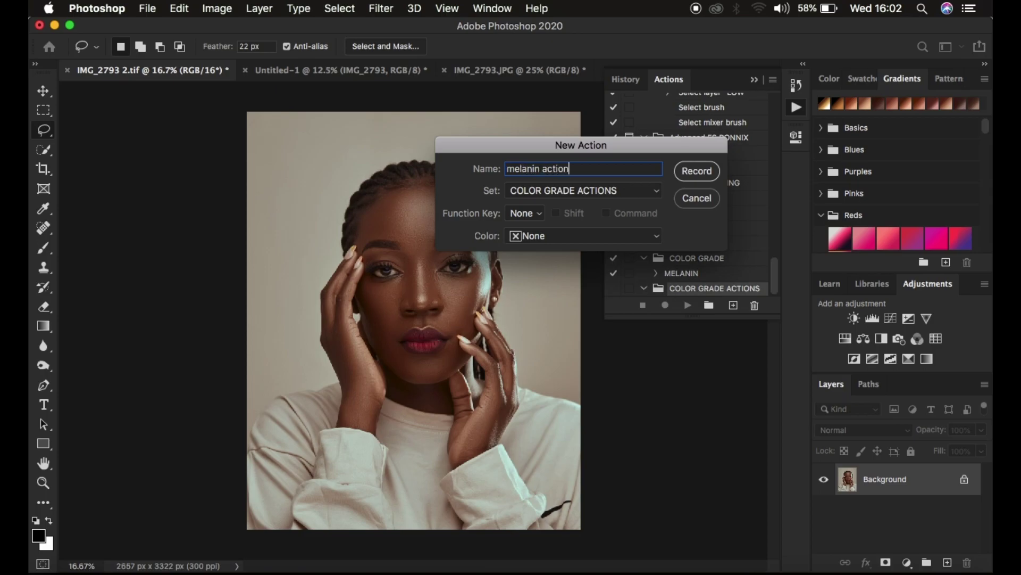
left_click(544, 187)
left_click(545, 188)
left_click(525, 216)
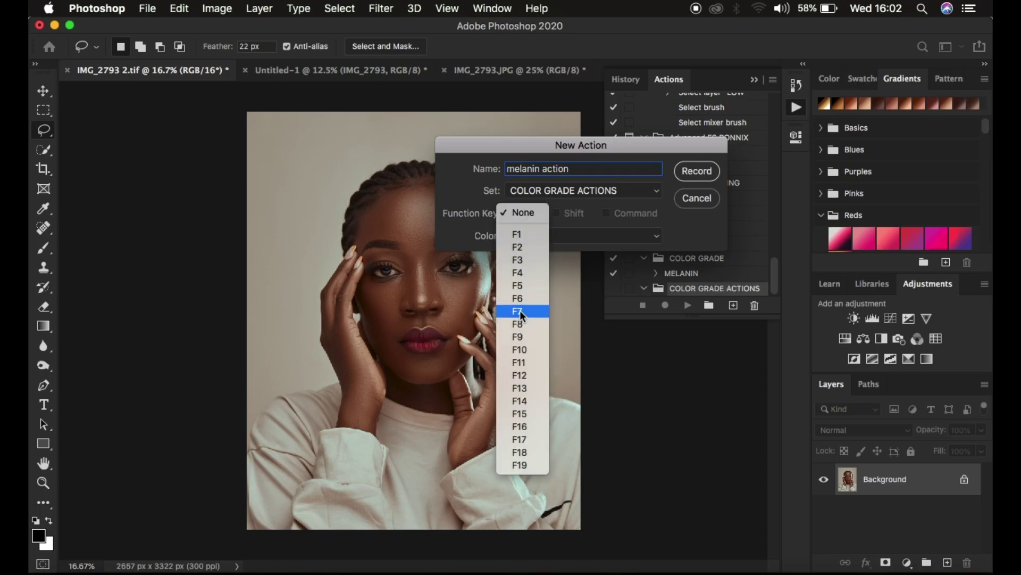
left_click(520, 336)
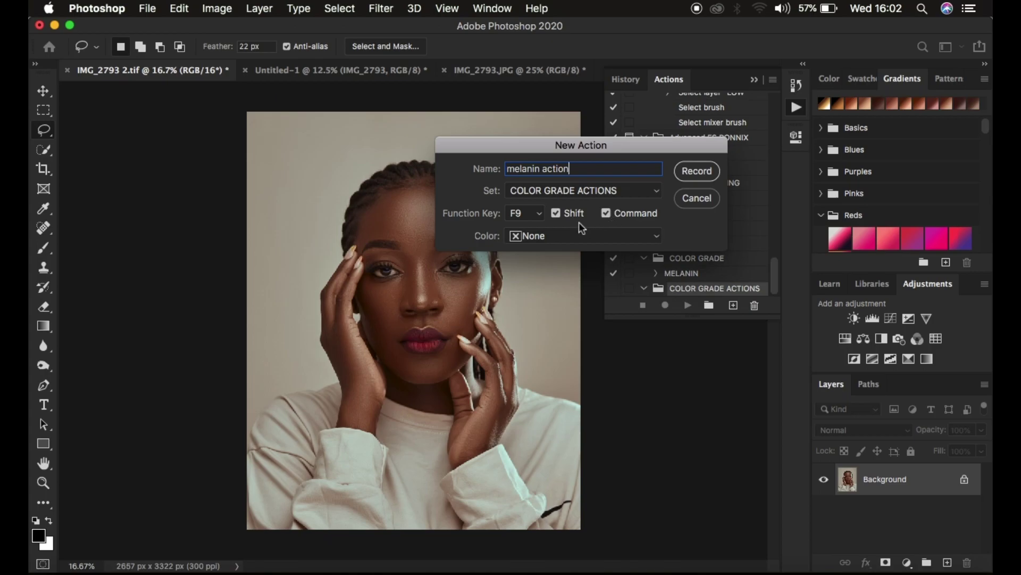
left_click(554, 235)
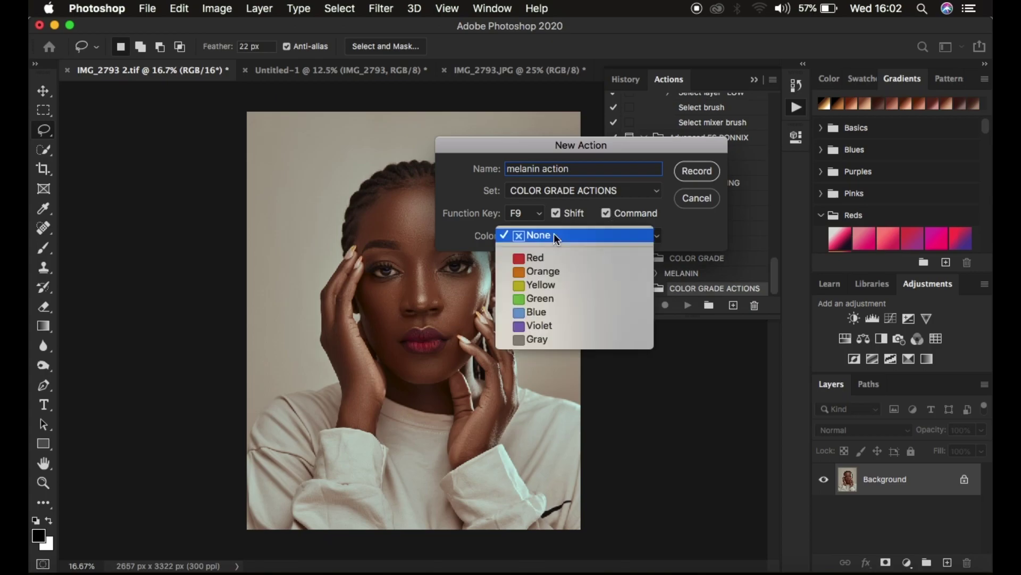
left_click(545, 299)
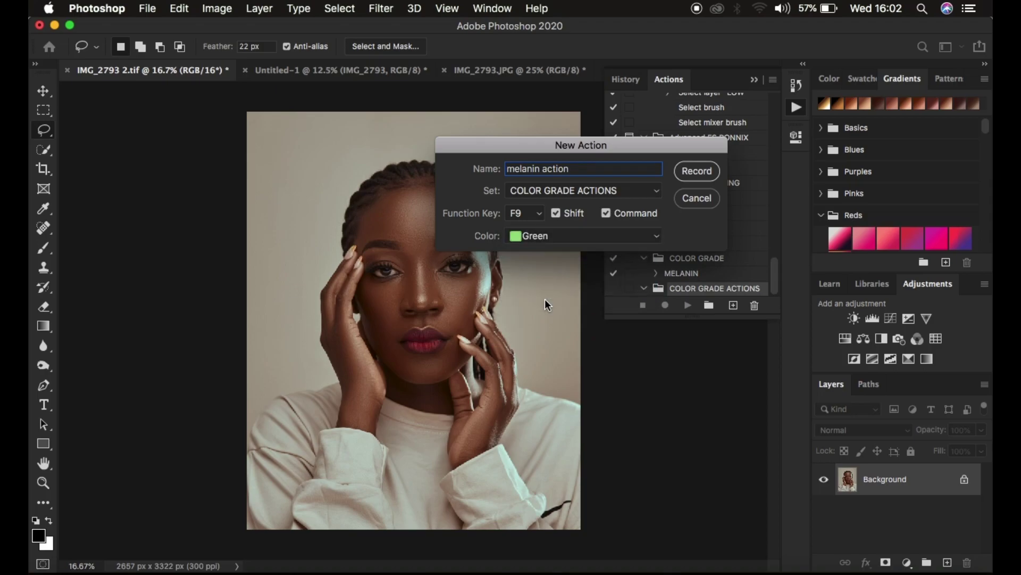
left_click(688, 170)
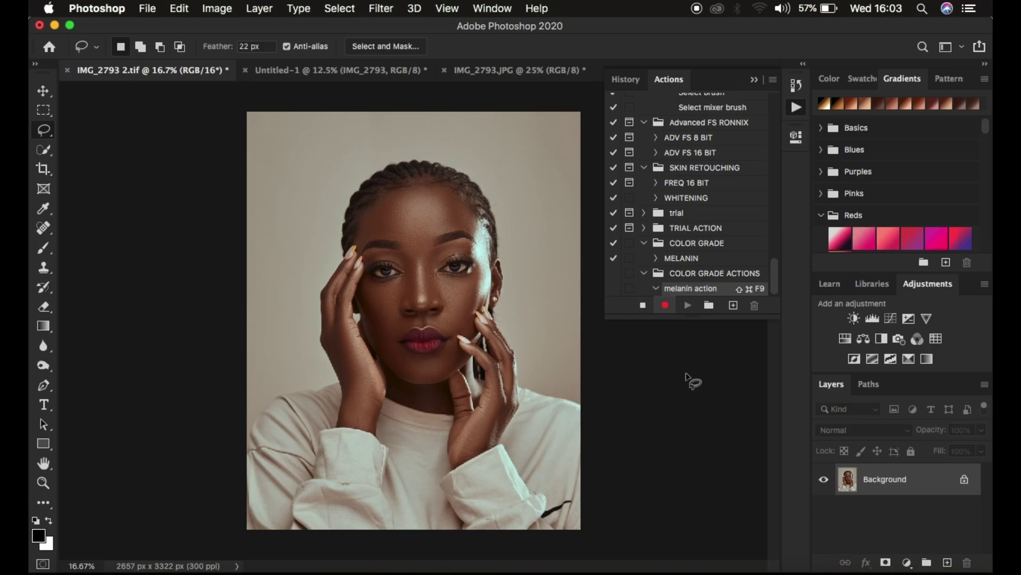
Add a Hue/Saturation adjustment layer above the Background and set the lightness of the Reds to -30
left_click(907, 562)
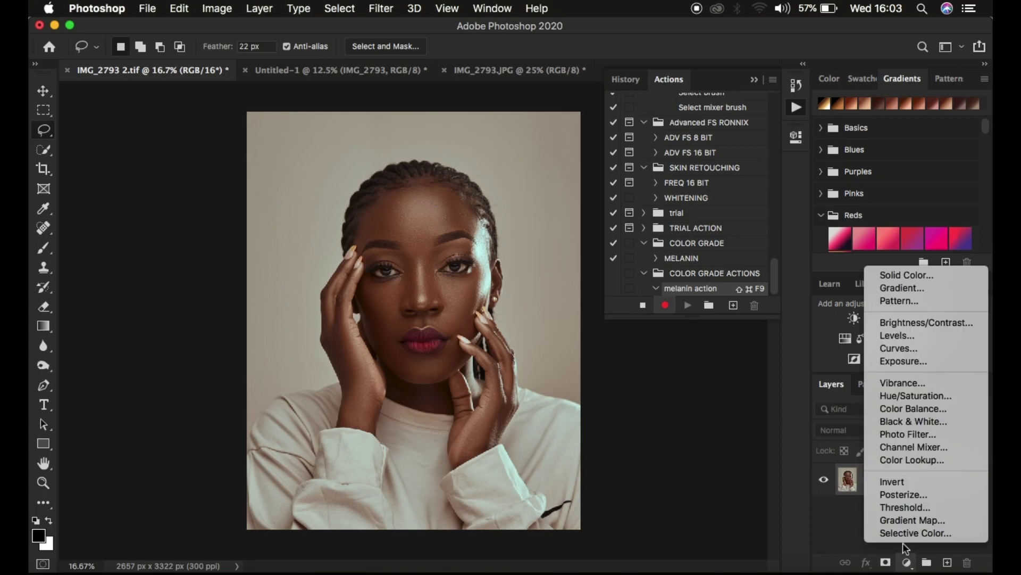
left_click(894, 394)
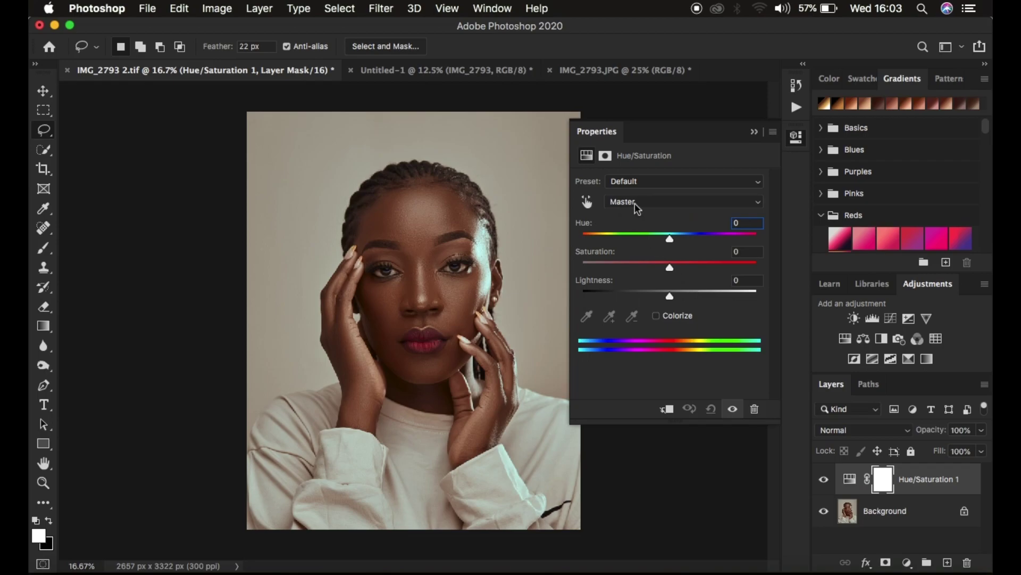
left_click(632, 203)
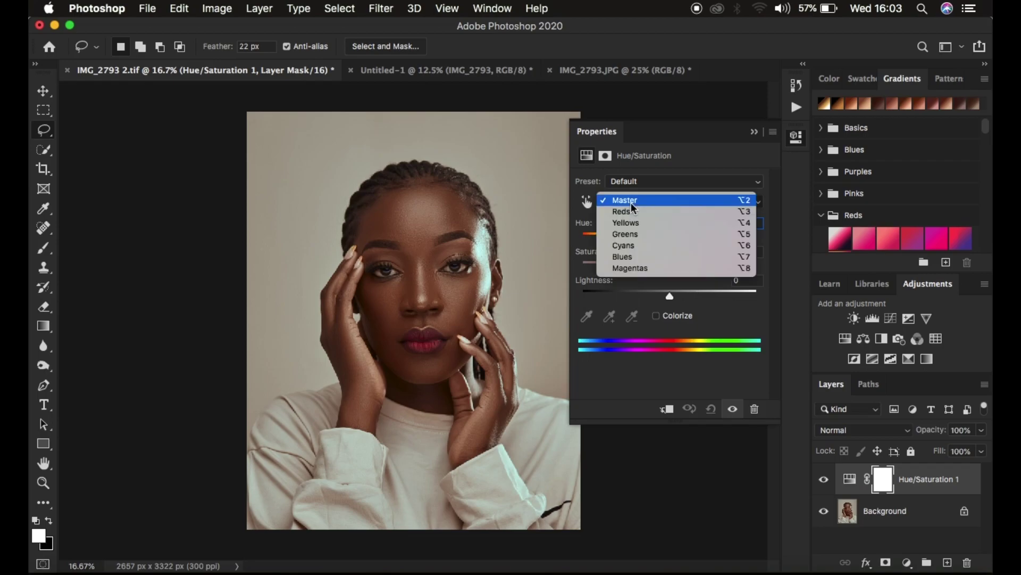
left_click(632, 212)
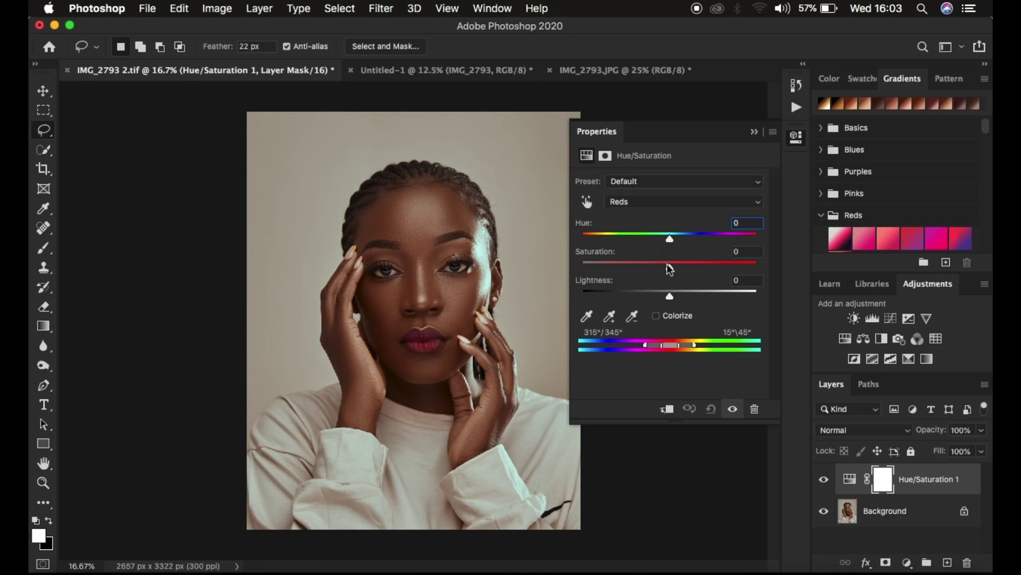
left_click_drag(670, 297, 580, 293)
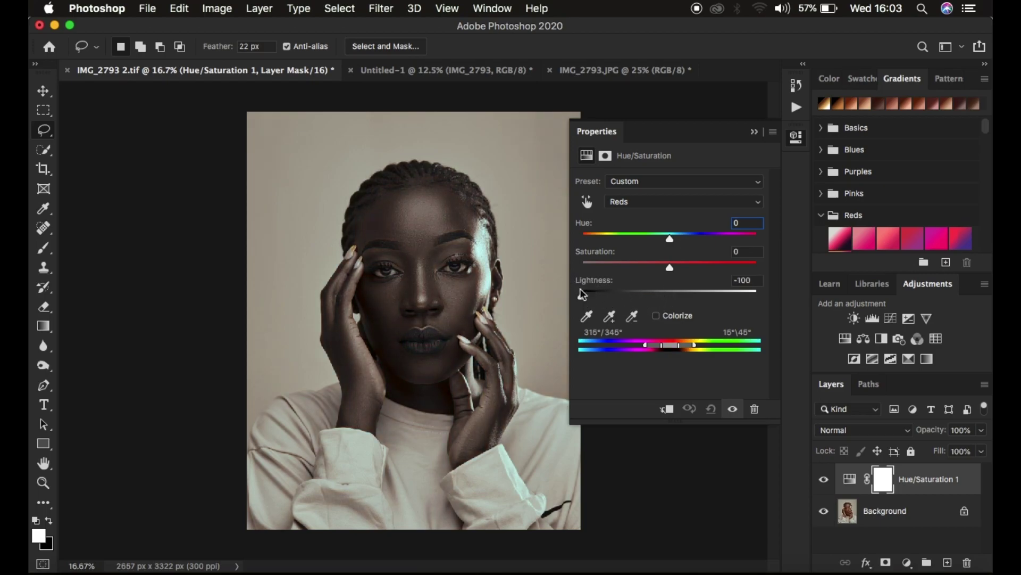
left_click(633, 291)
left_click_drag(633, 291, 645, 297)
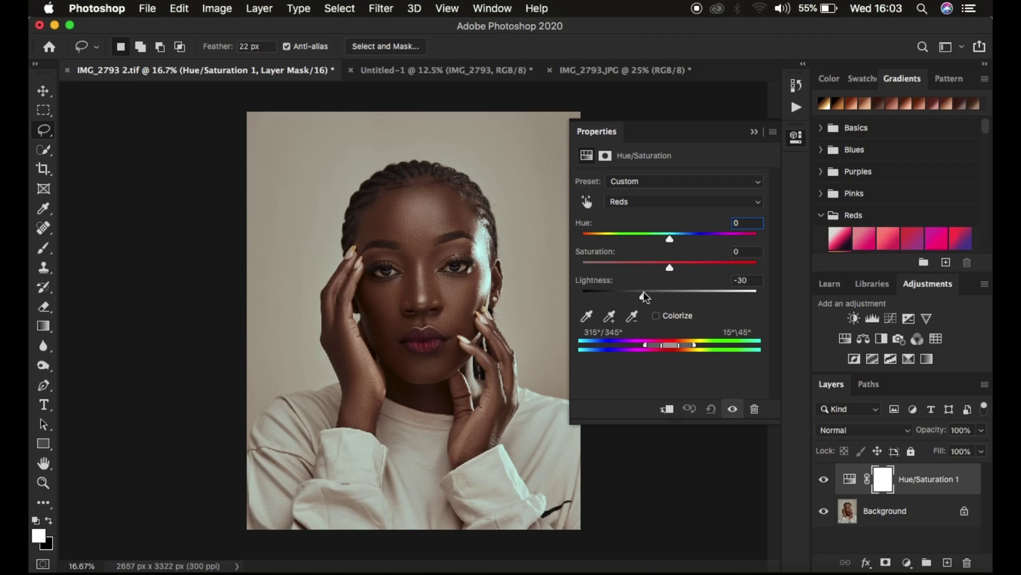
Add a Black & White adjustment layer with the Multiply blend mode and 13% opacity
left_click(908, 563)
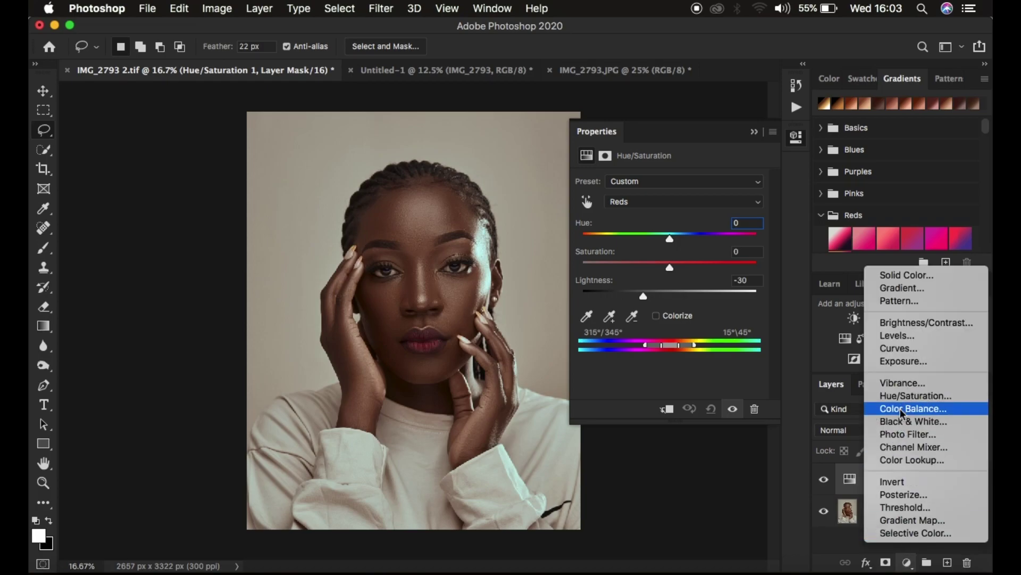
left_click(902, 424)
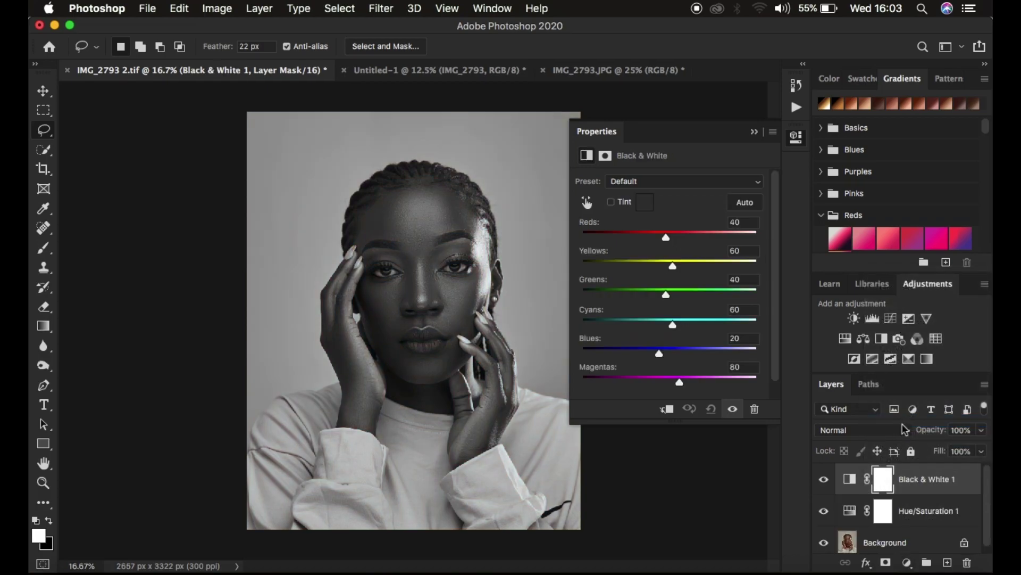
left_click(844, 429)
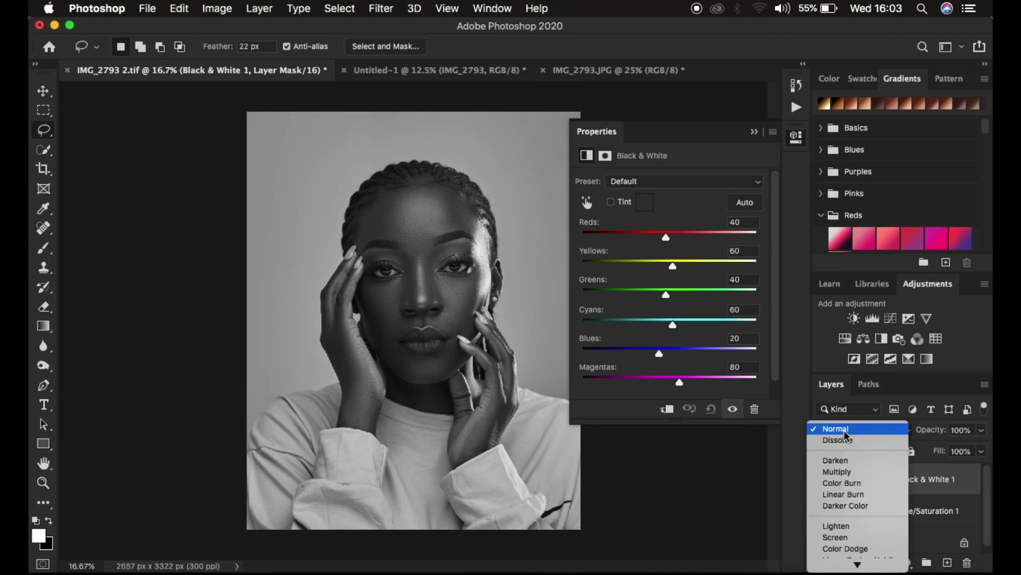
left_click(850, 471)
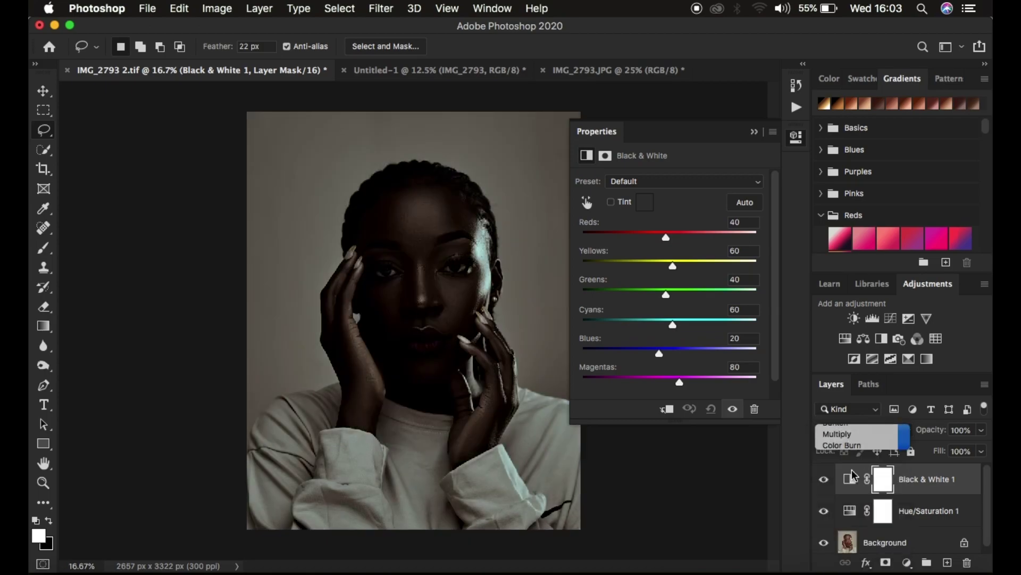
left_click_drag(930, 433, 862, 435)
left_click_drag(928, 433, 930, 435)
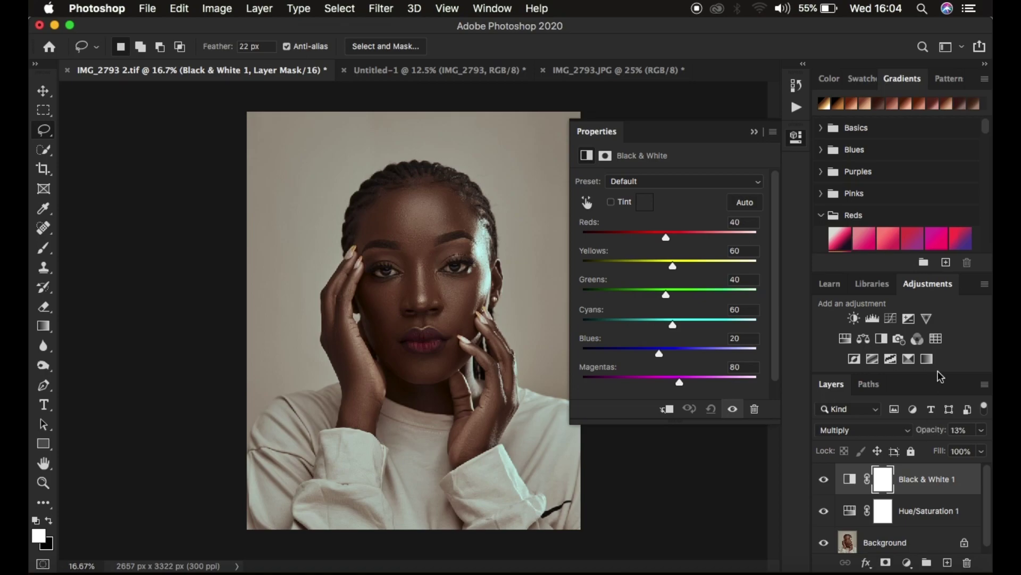
left_click(754, 133)
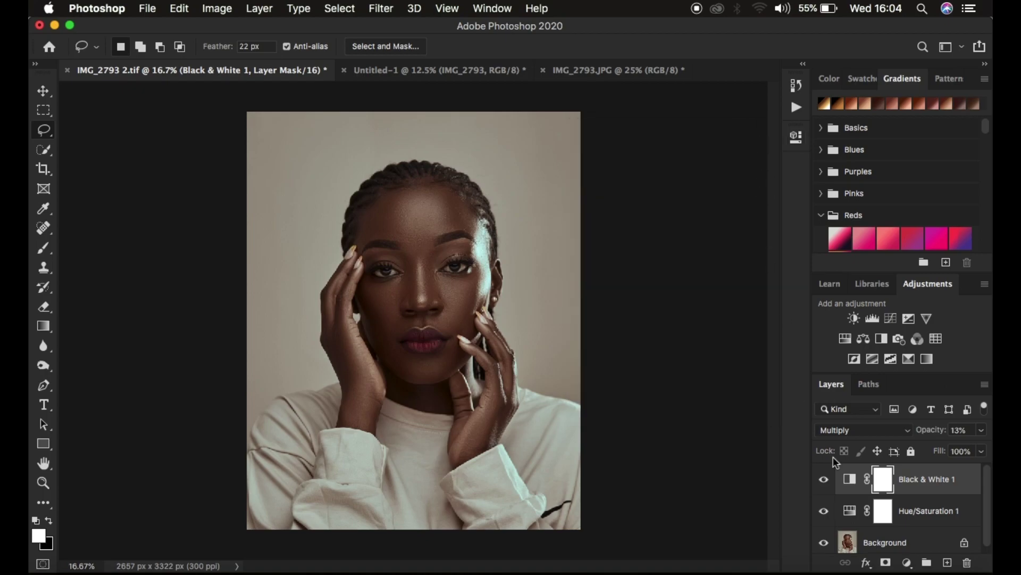
Add a Selective Color adjustment layer, adjust Cyan in the Reds slightly, and raise Black in the Blacks to +2%
left_click(907, 563)
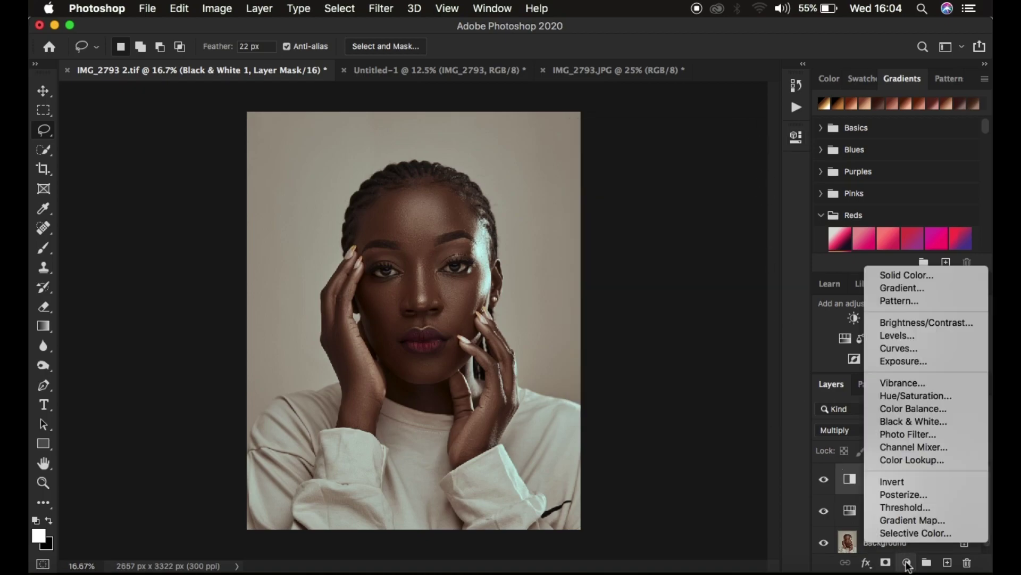
left_click(906, 534)
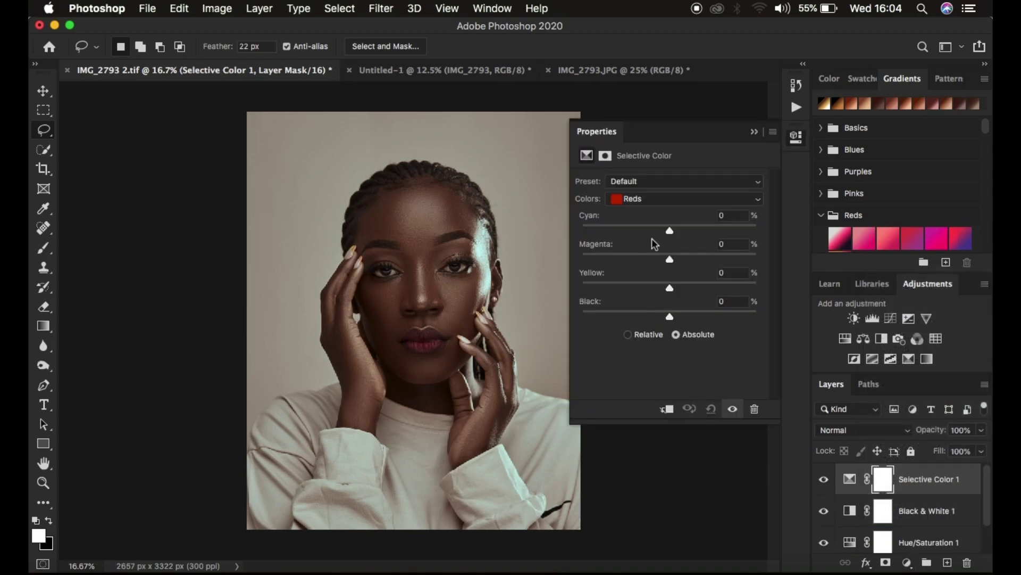
left_click(646, 202)
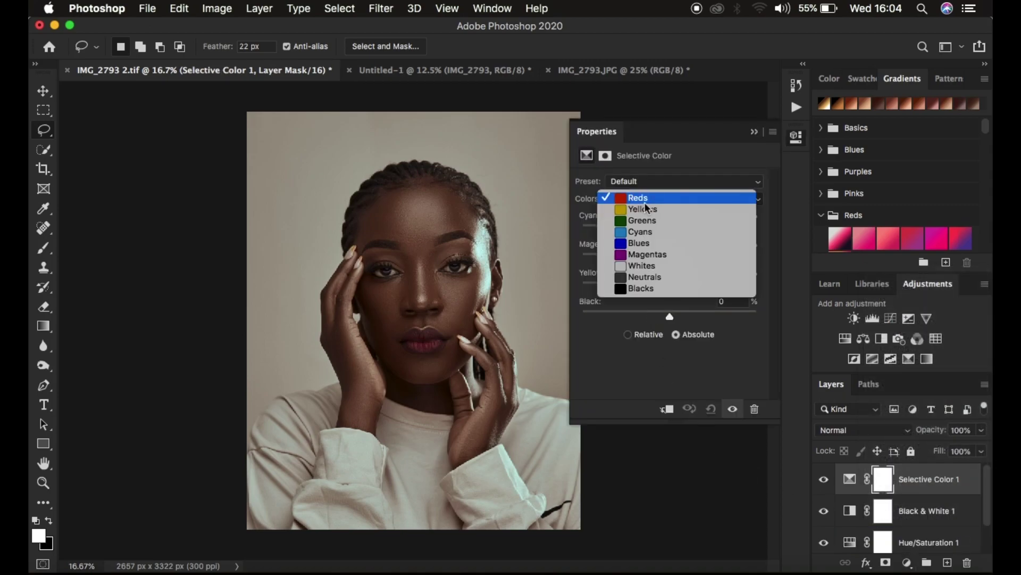
left_click(644, 196)
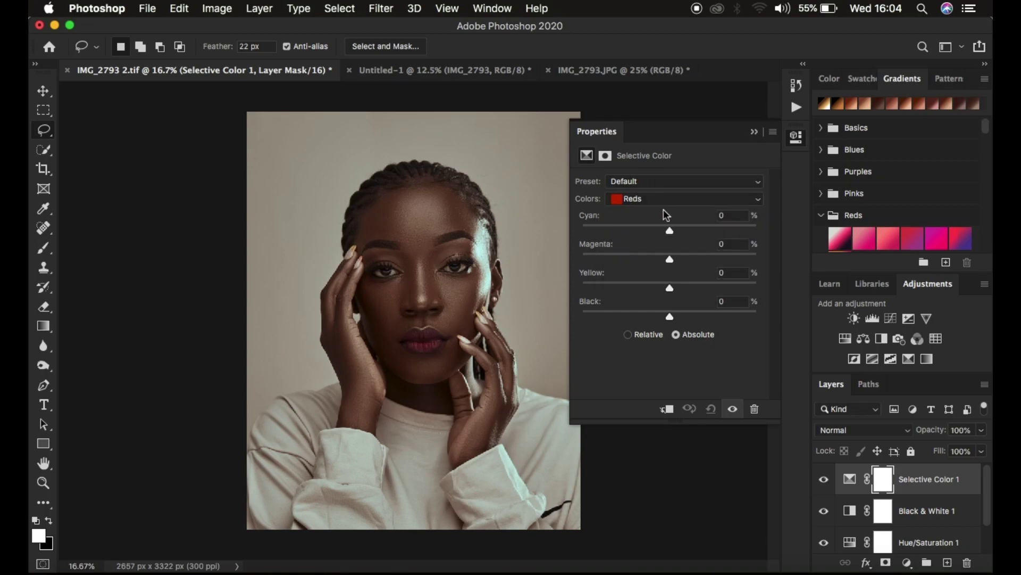
mouse_move(672, 231)
left_mouse_down()
mouse_move(696, 231)
mouse_move(672, 233)
left_mouse_up()
left_click(641, 199)
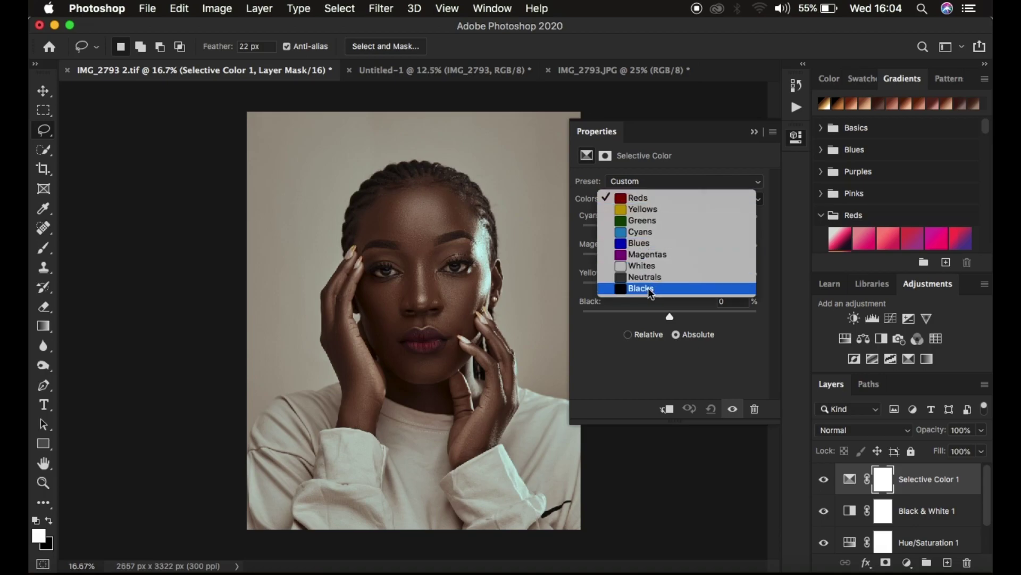
left_click(665, 288)
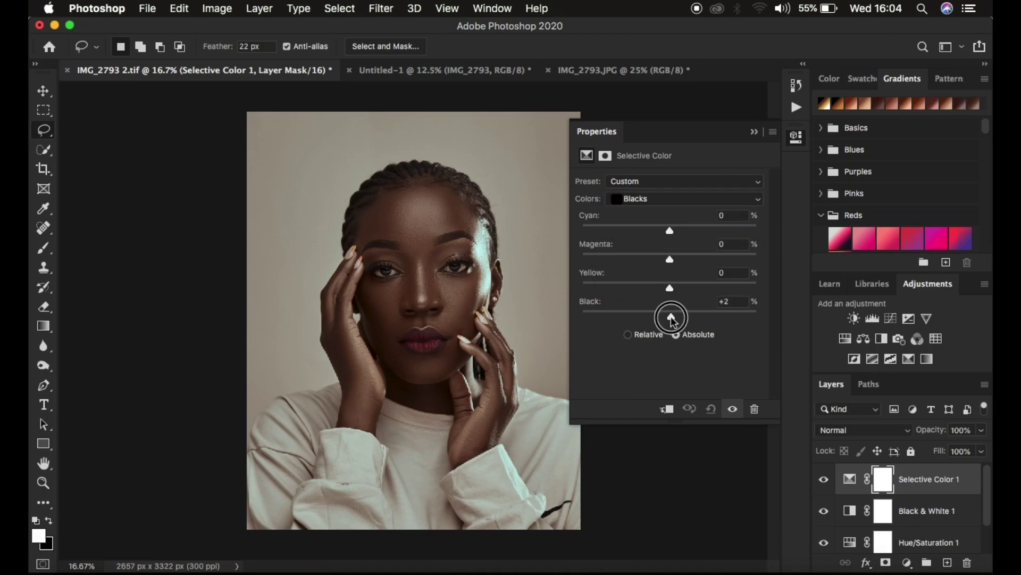
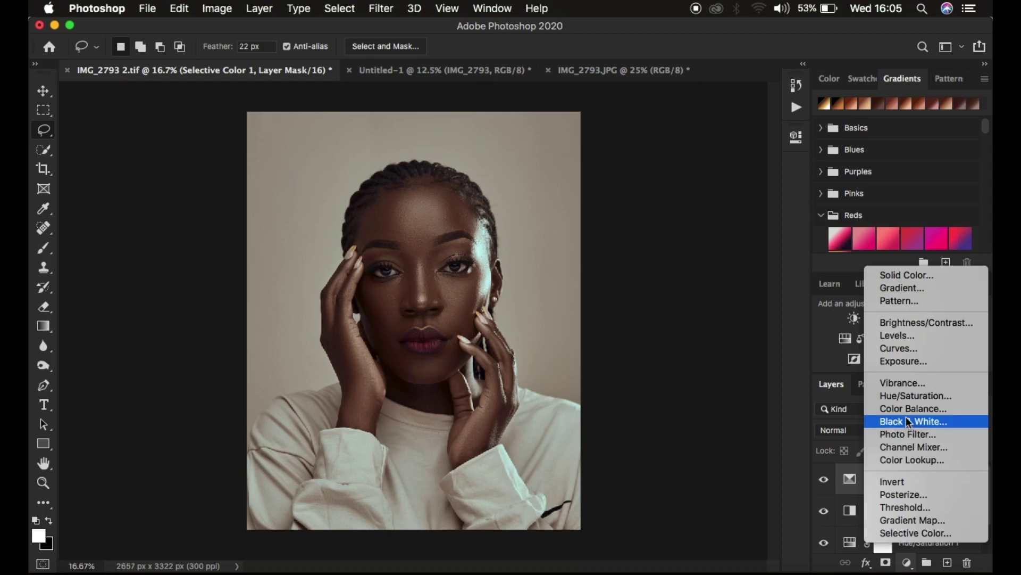
Add a Color Balance adjustment layer and set the Cyan-Red balance of the Highlights to -4
left_click(903, 408)
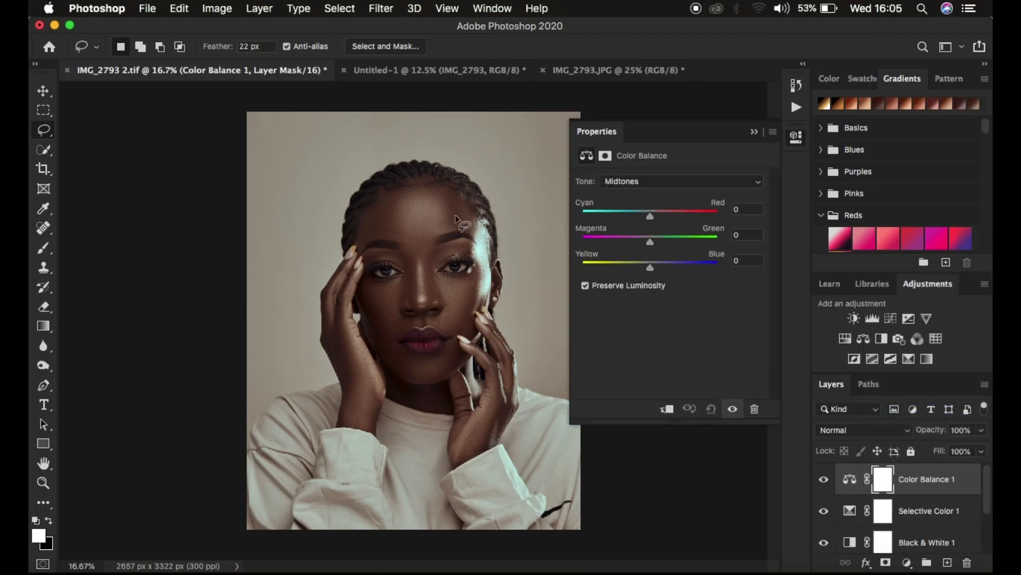
left_click(640, 183)
left_click(644, 192)
left_click_drag(649, 216, 648, 219)
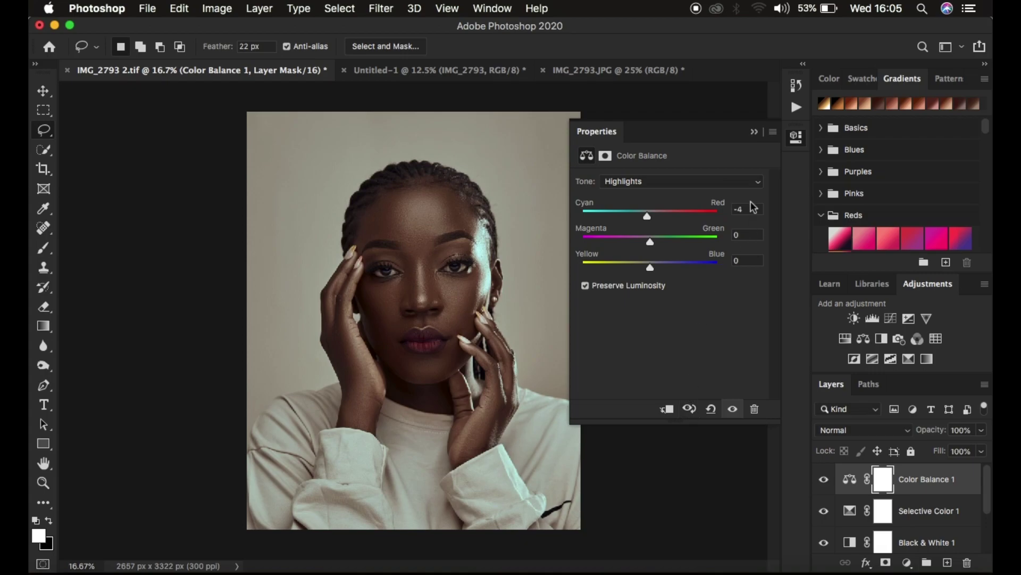
left_click(753, 134)
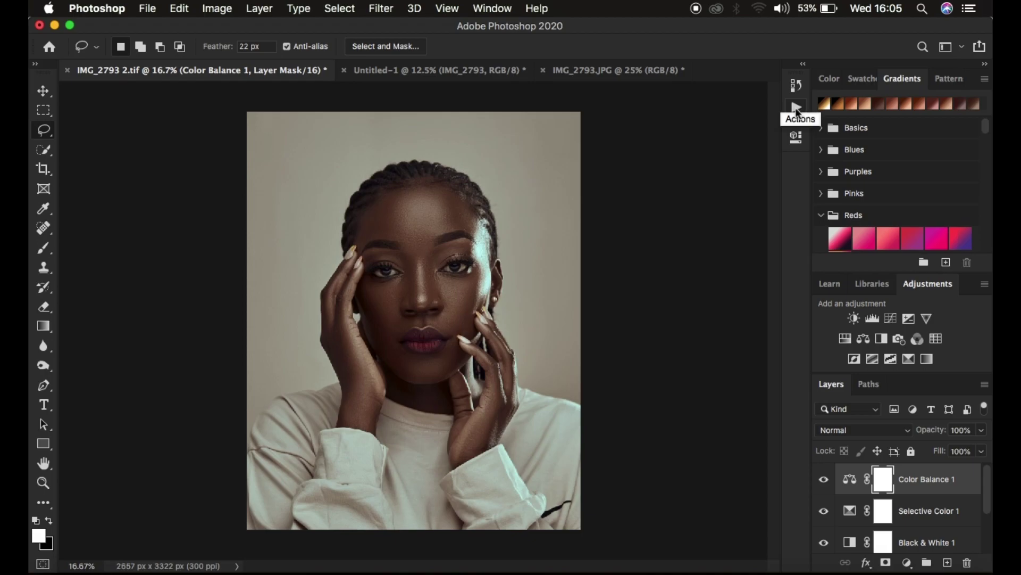
Group all the adjustment layers from Color Balance 1 down to Hue/Saturation 1 and name the group melanin
left_click(794, 110)
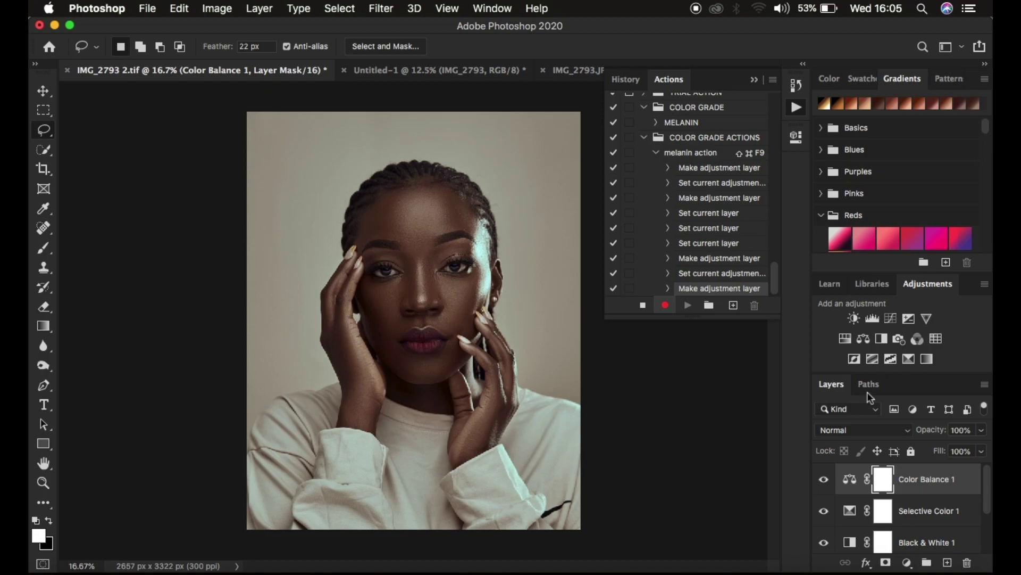
scroll(935, 513, "down", 2)
scroll(937, 514, "up", 2)
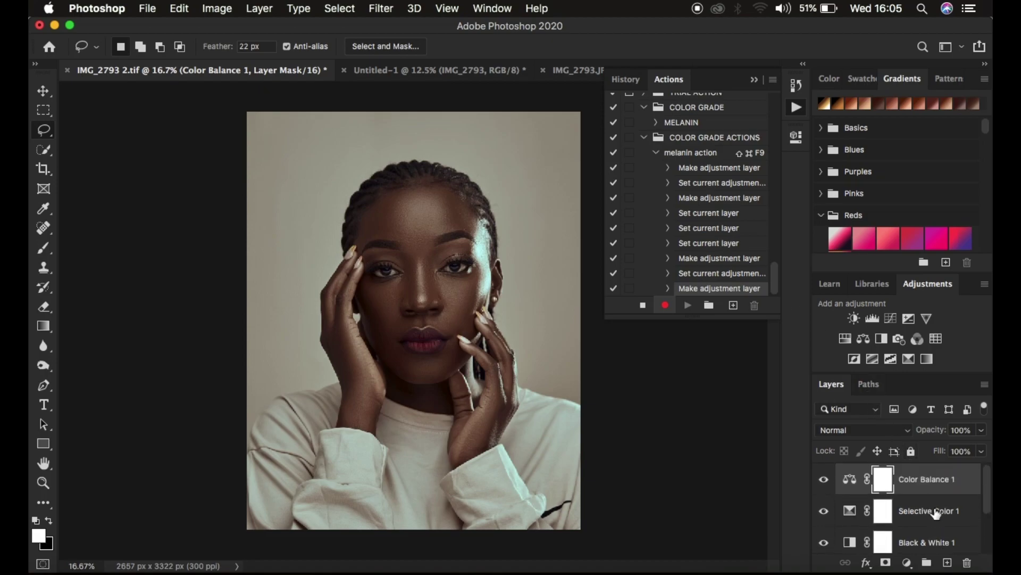
scroll(937, 530, "down", 1)
scroll(935, 525, "up", 1)
scroll(945, 505, "down", 2)
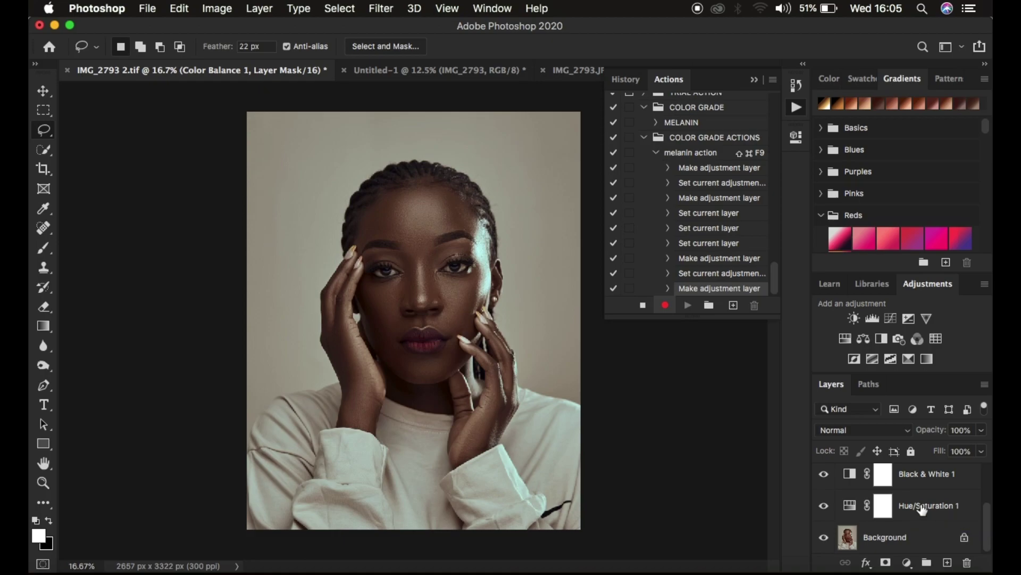
left_click(923, 508, "shift")
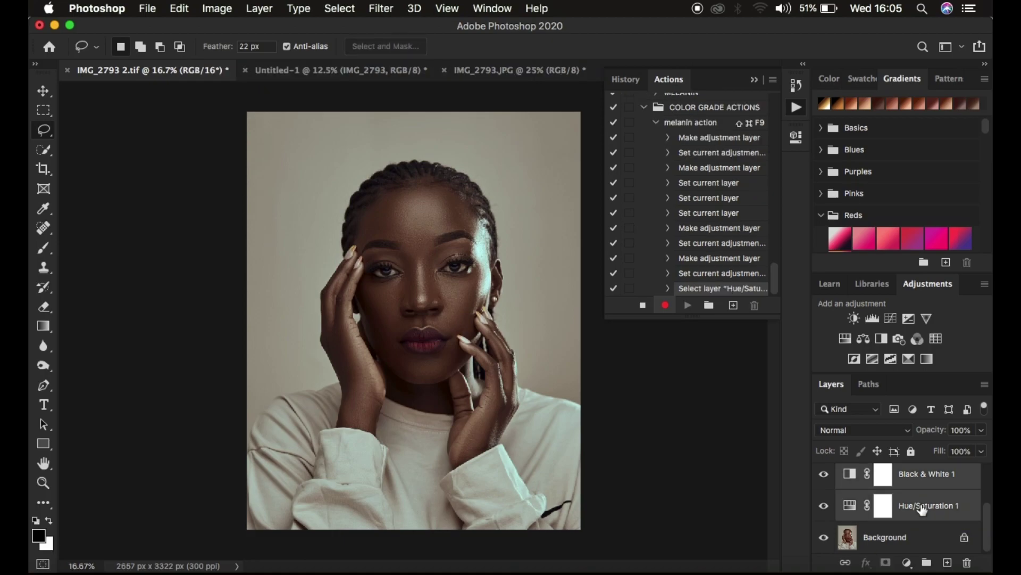
key("super+g")
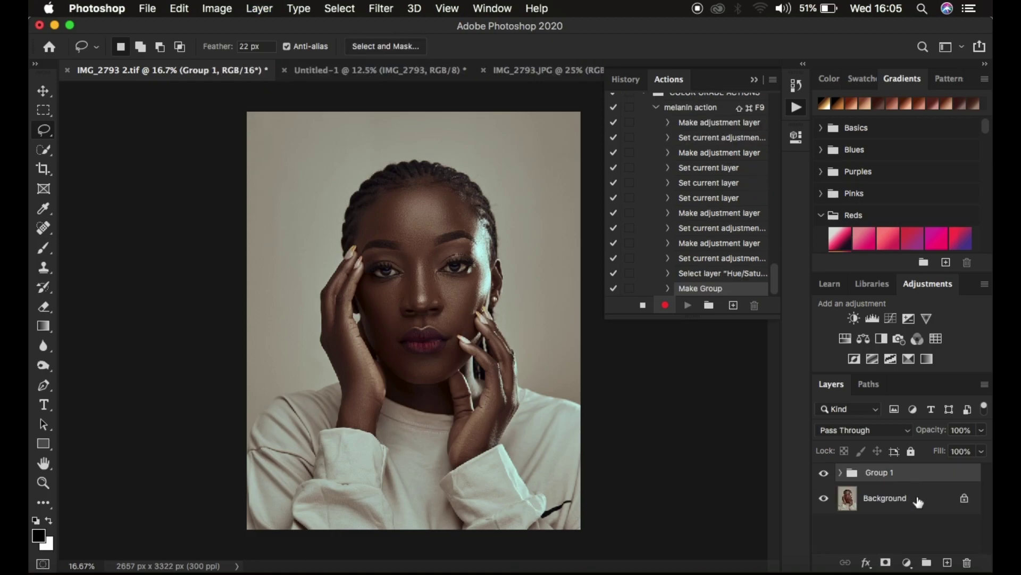
double_click(878, 472)
type("melanin")
key("Return")
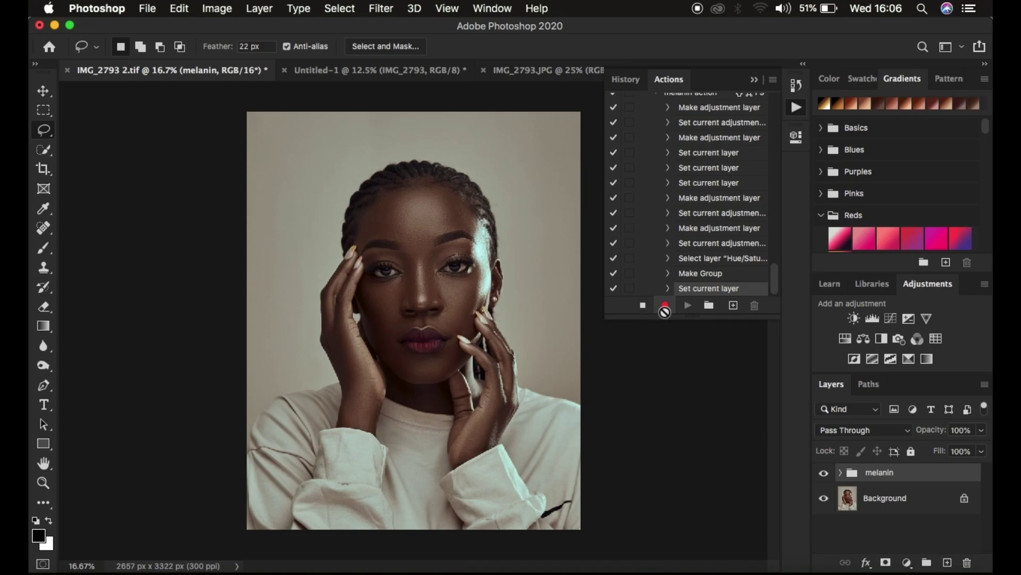
Stop recording the melanin action and toggle the melanin group's visibility to compare the portrait with and without the grade
left_click(644, 307)
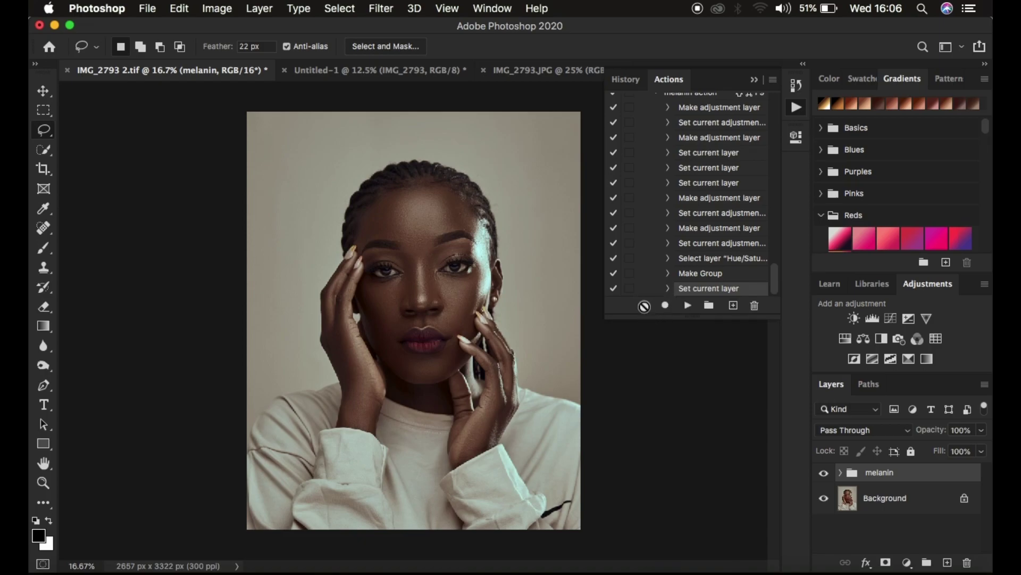
scroll(729, 214, "up", 4)
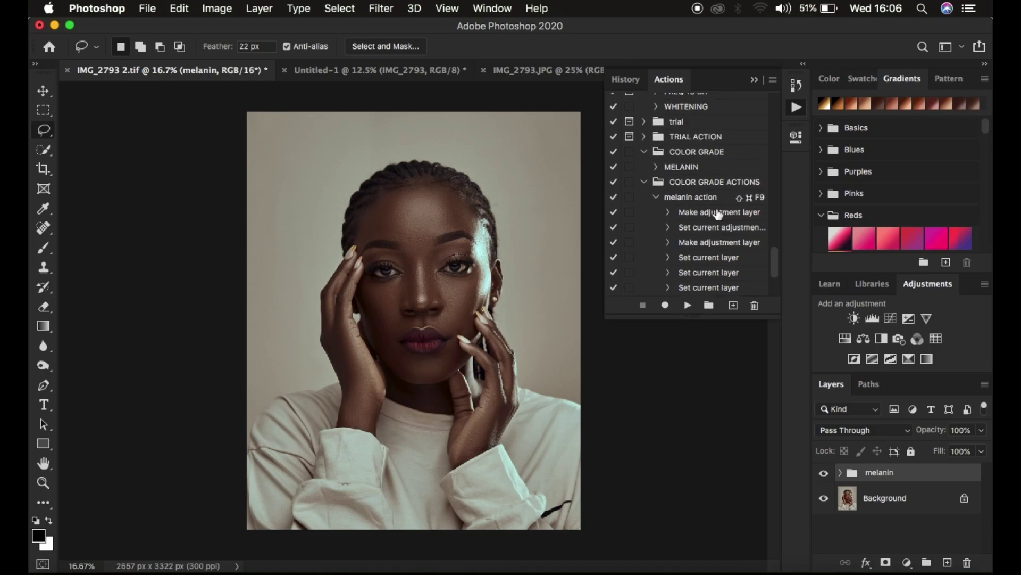
scroll(659, 203, "up", 3)
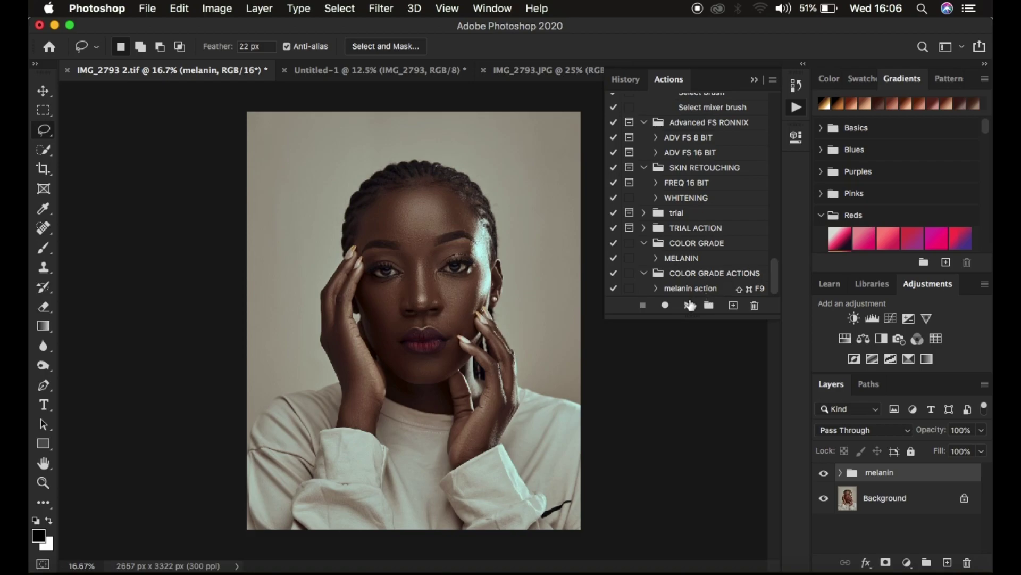
left_click(824, 473)
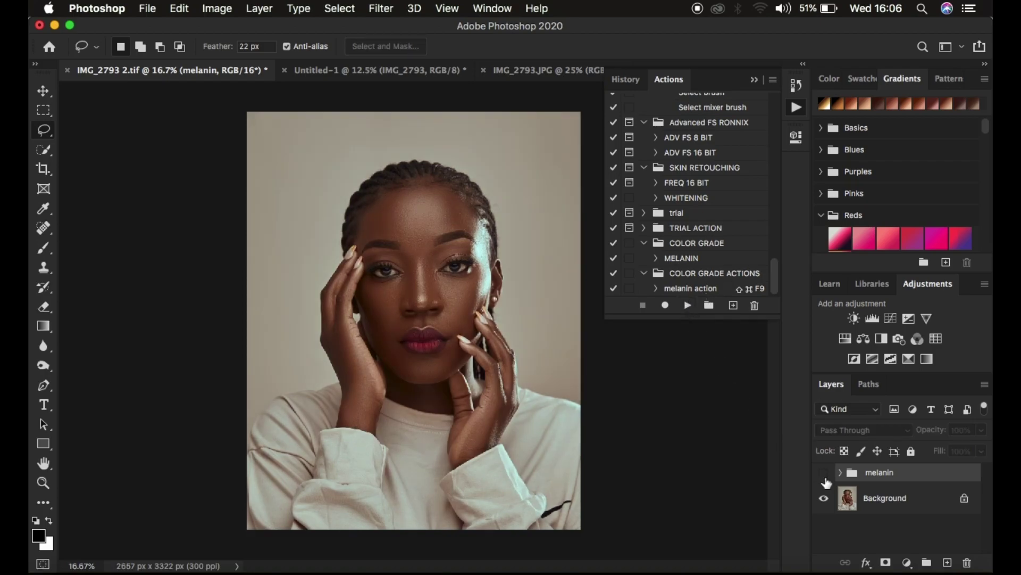
left_click(824, 473)
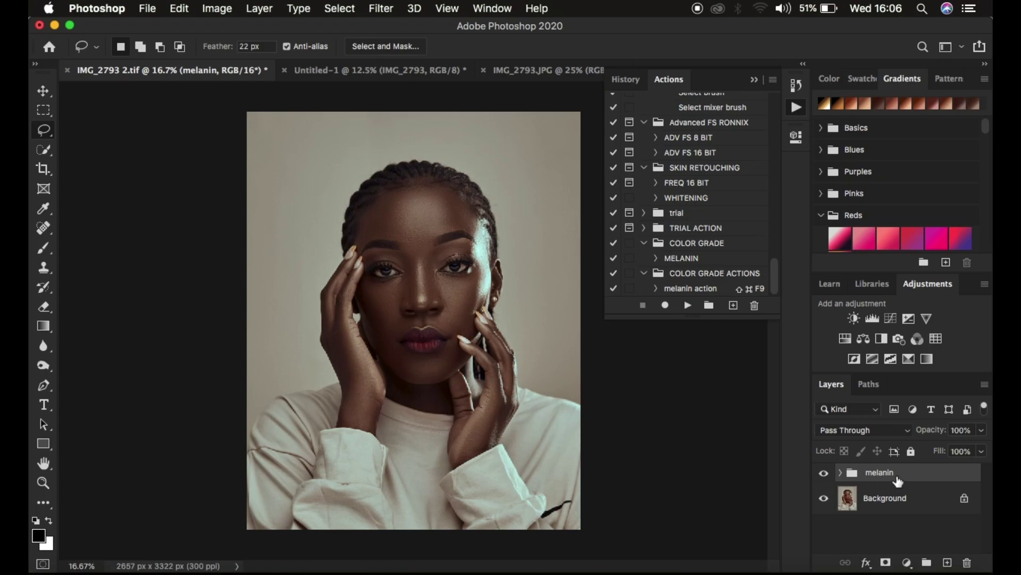
Delete the melanin group and play the melanin action on the Background layer
key("Delete")
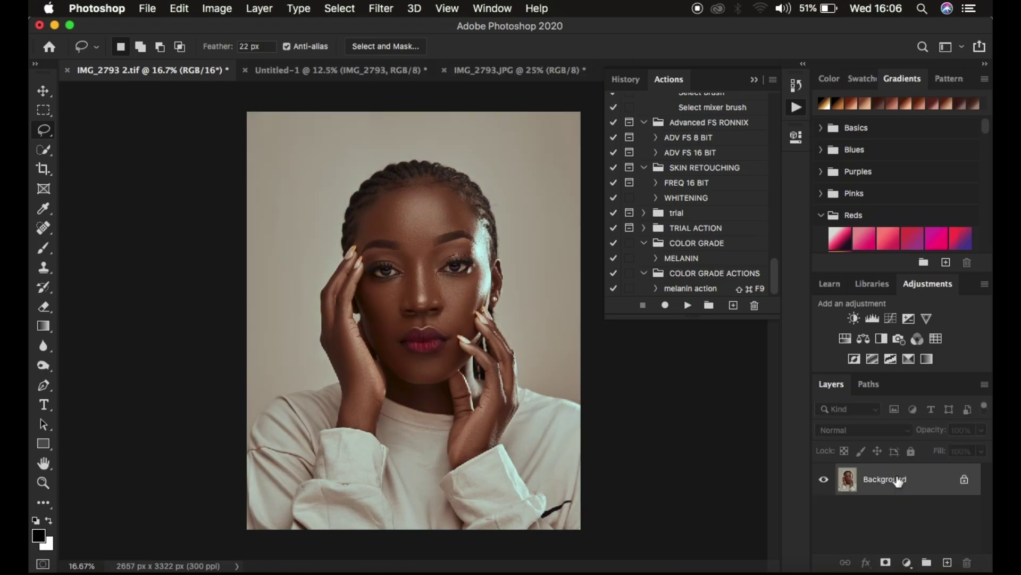
left_click(691, 289)
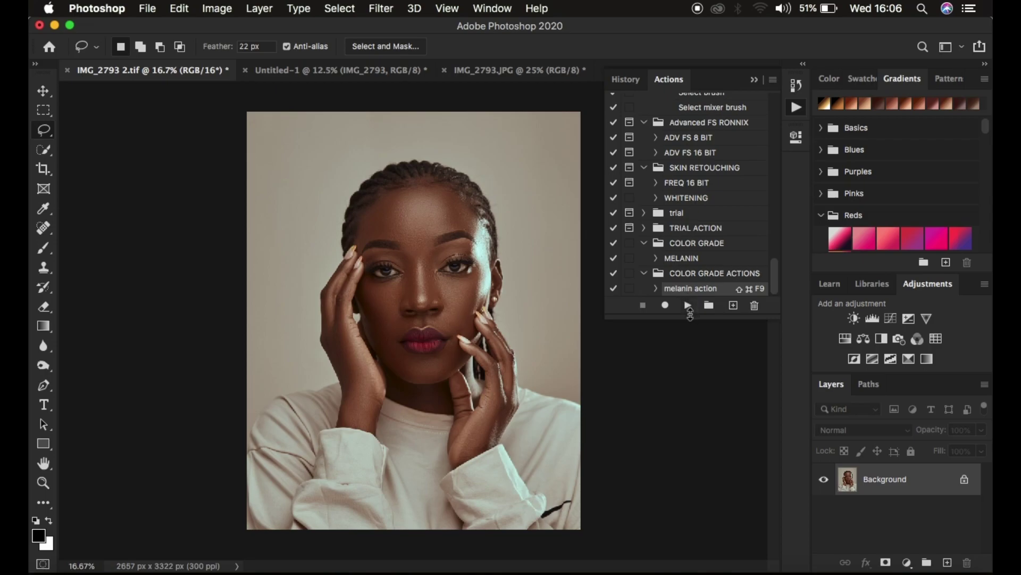
left_click(688, 306)
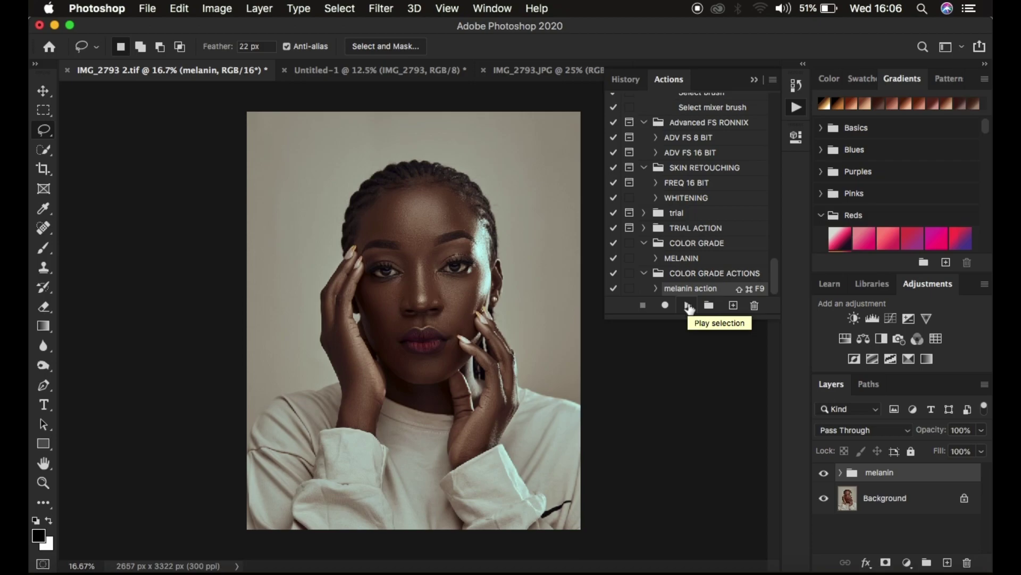
Set the melanin group's opacity to 55% and toggle its visibility to compare the portrait before and after
left_click(825, 475)
left_click(824, 474)
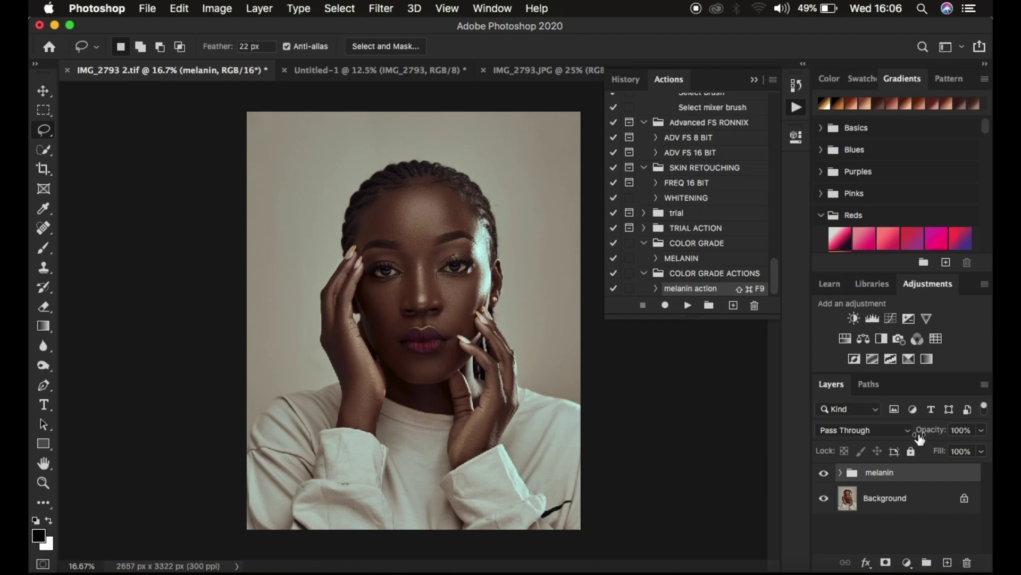
mouse_move(934, 435)
left_mouse_down()
mouse_move(900, 435)
mouse_move(919, 436)
left_mouse_up()
left_click(824, 474)
left_click(824, 474)
left_click(824, 474)
left_click(824, 474)
Lower the saturation of the Yellows slightly in the Hue/Saturation 1 layer inside the melanin group
left_click(841, 474)
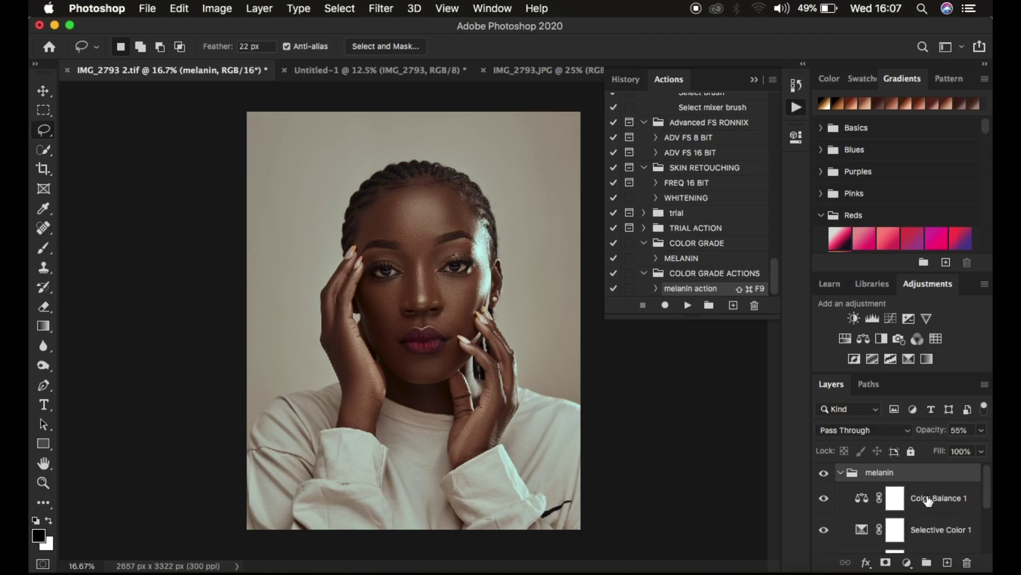
scroll(929, 500, "down", 2)
scroll(928, 501, "down", 1)
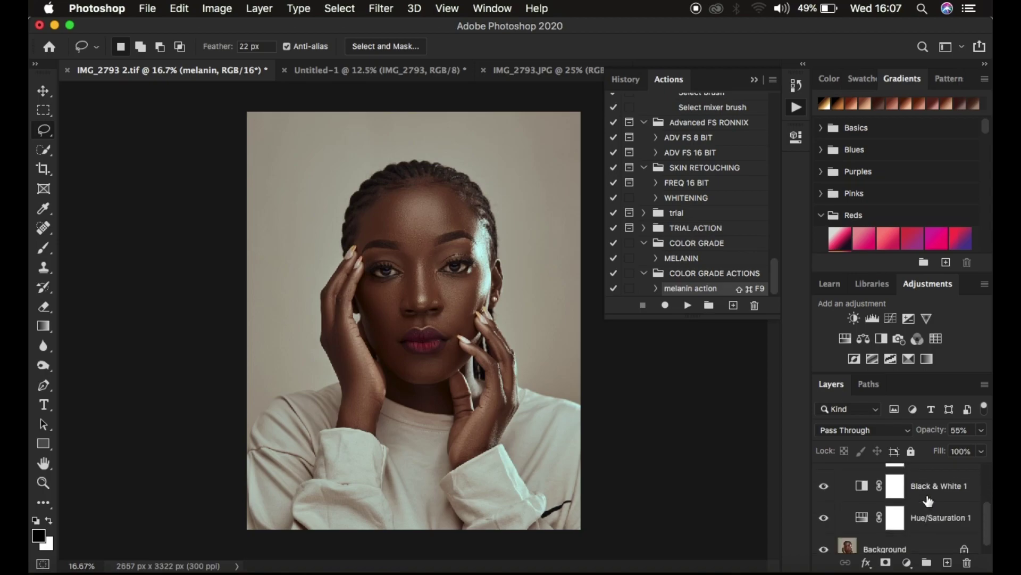
double_click(862, 517)
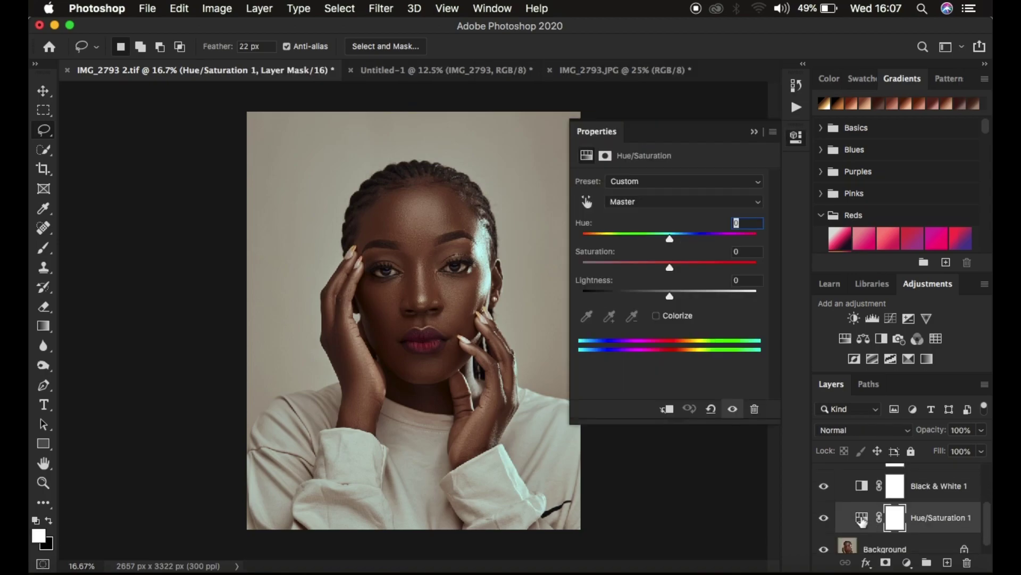
left_click(862, 517)
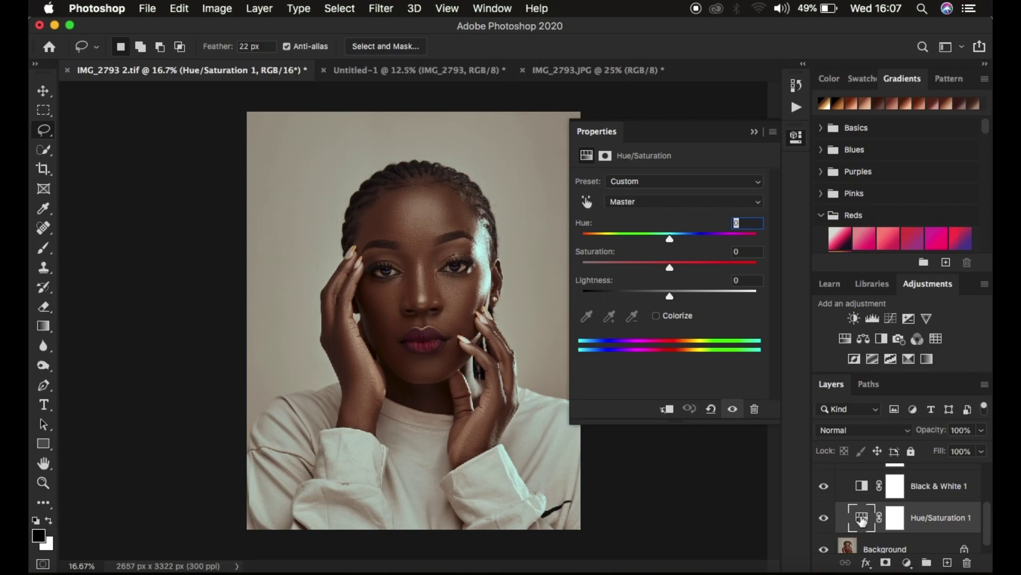
left_click(636, 201)
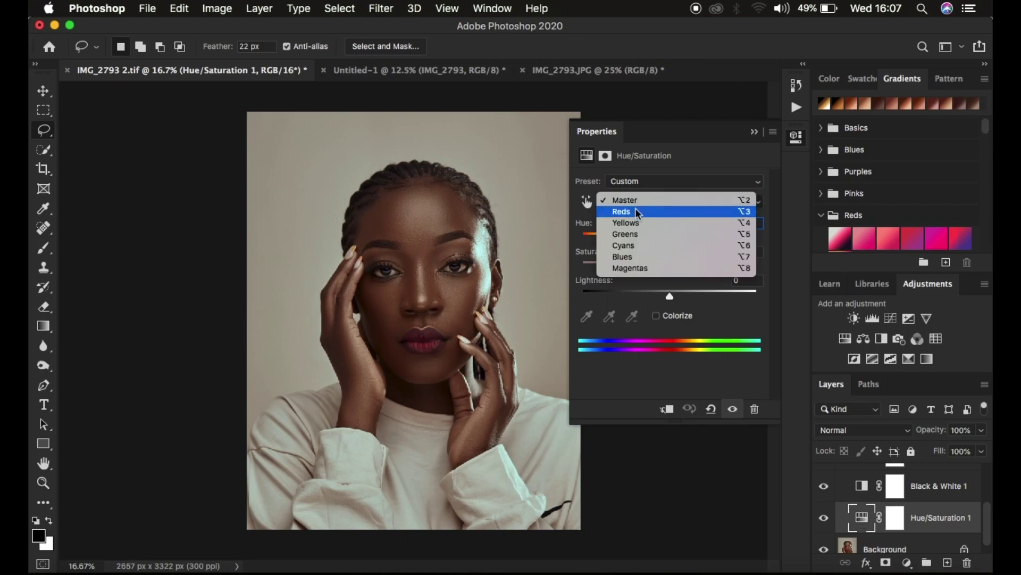
left_click(638, 221)
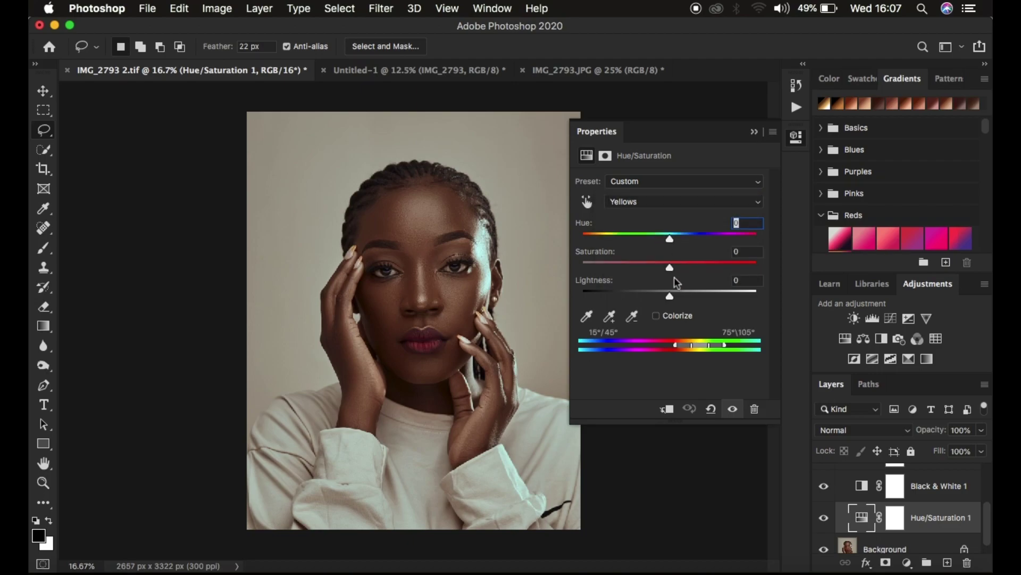
left_click_drag(670, 269, 660, 266)
left_click(754, 133)
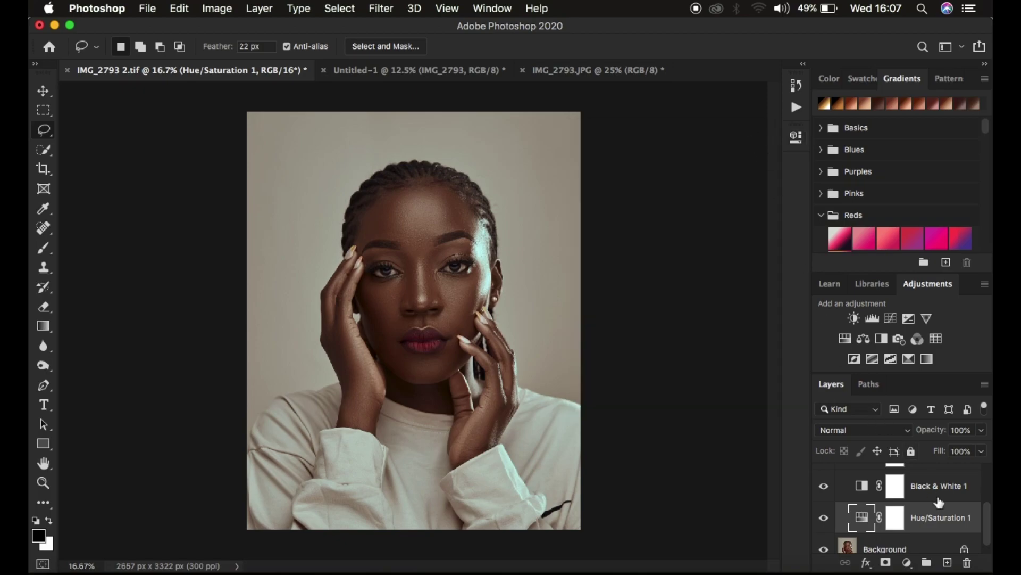
Collapse the melanin group and toggle its visibility to check the revised grade against the original portrait
scroll(936, 497, "up", 3)
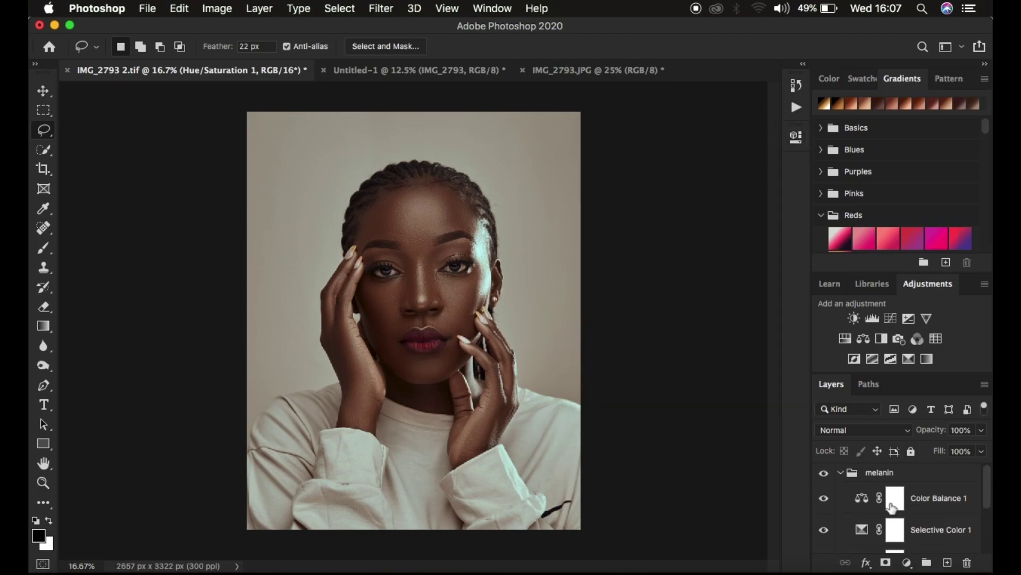
left_click(842, 473)
left_click(823, 473)
left_click(824, 473)
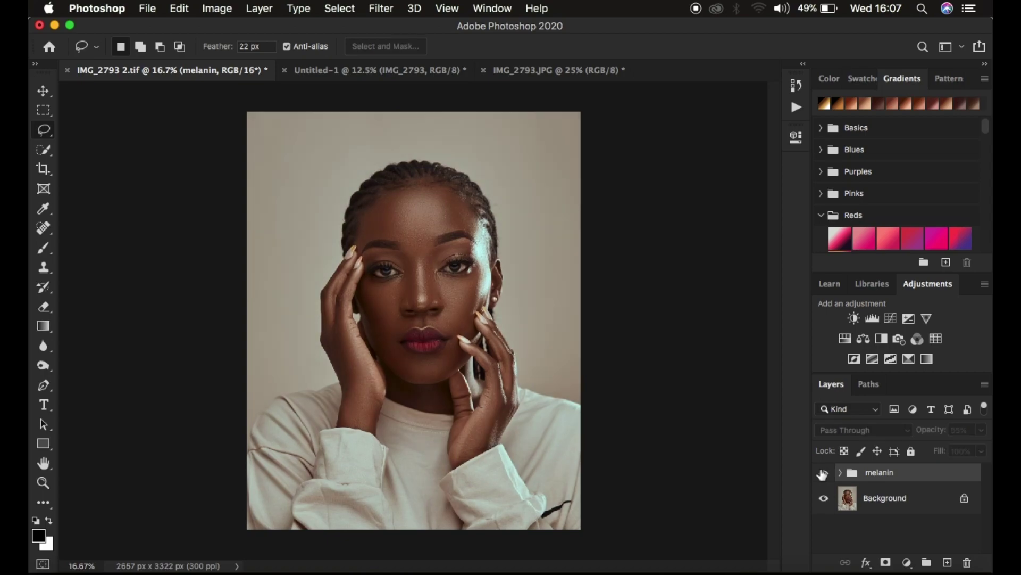
left_click(822, 474)
left_click(822, 474)
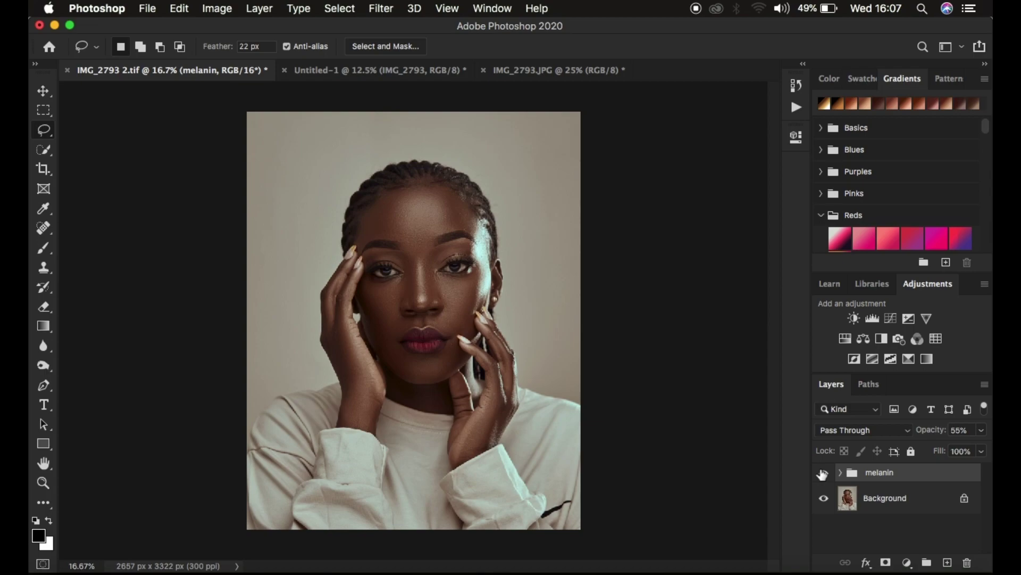
Open the save dialog for the collapsed COLOR GRADE ACTIONS set and close it without saving
left_click(796, 109)
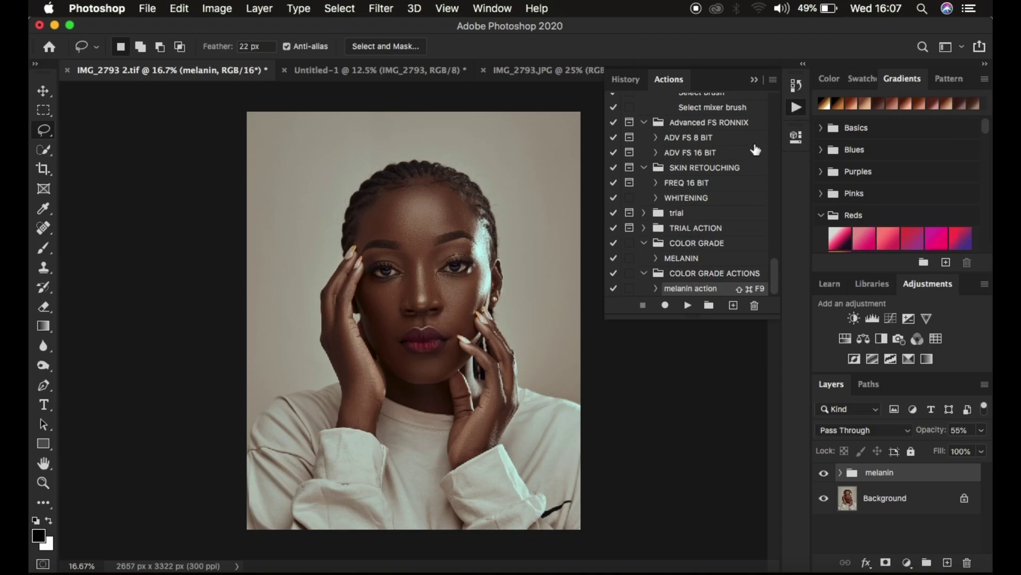
left_click(690, 274)
left_click(644, 274)
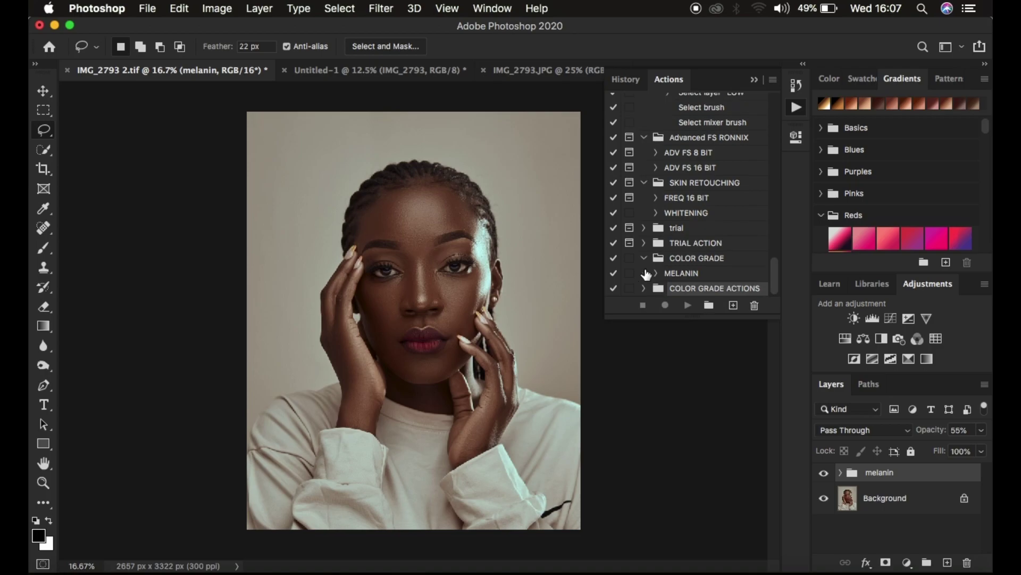
left_click(773, 80)
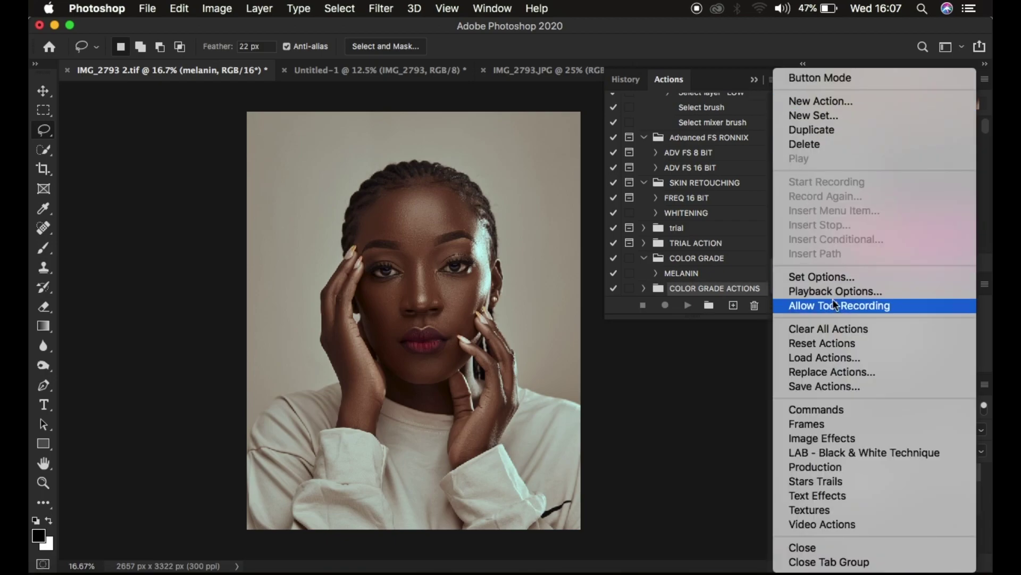
left_click(838, 387)
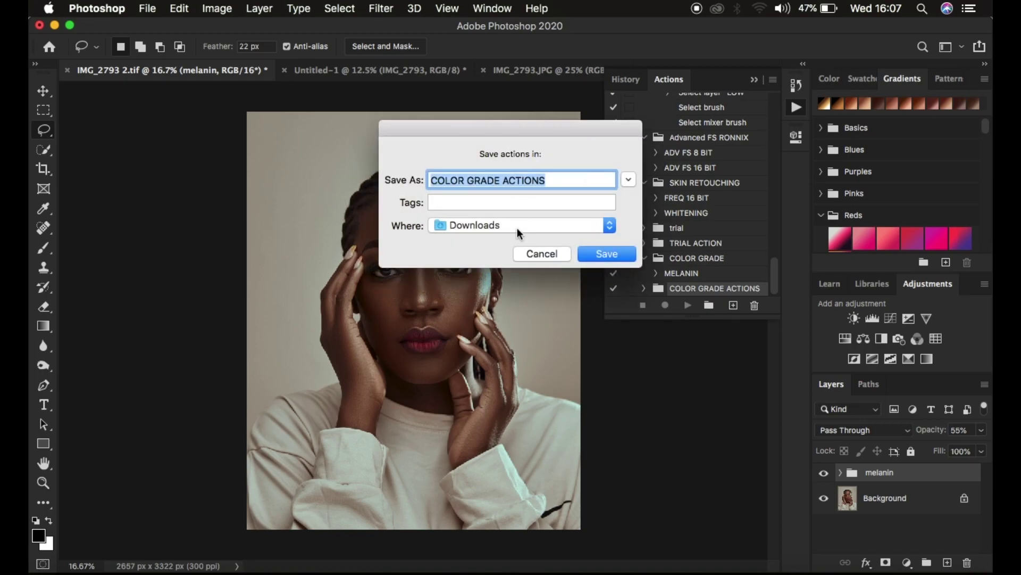
left_click(535, 255)
left_click(754, 81)
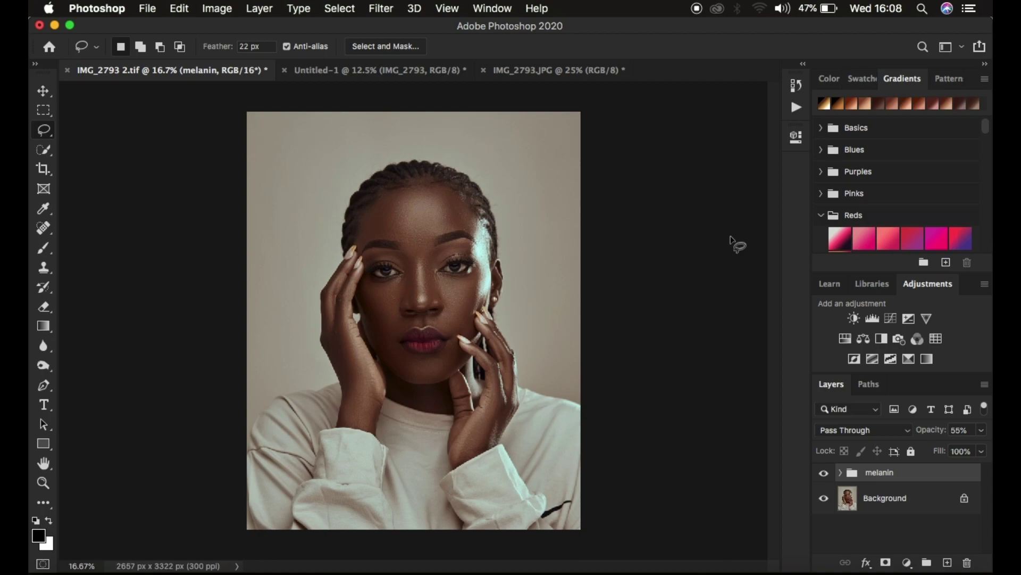